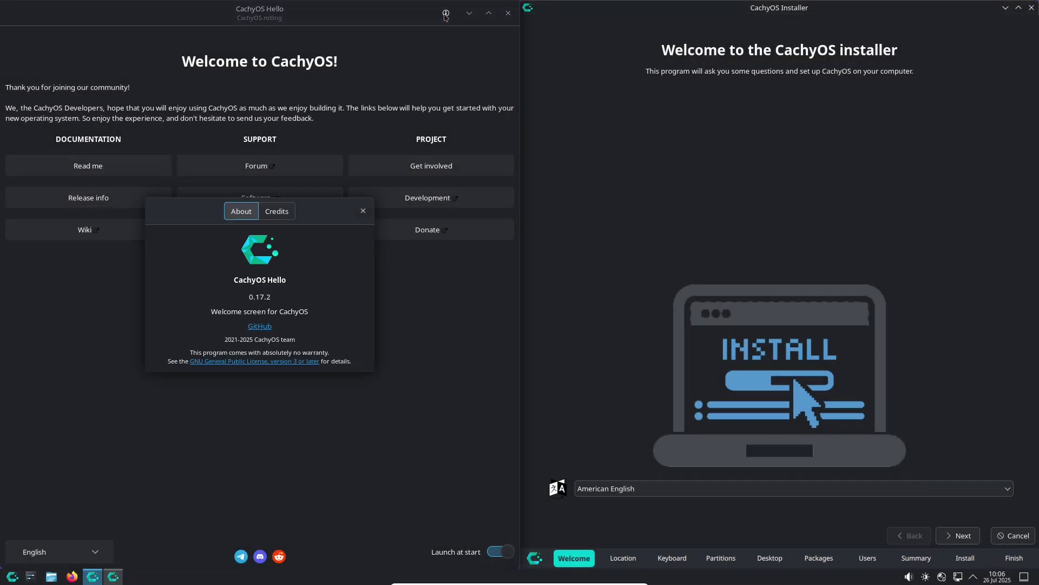
Highlight the Hello version number, then close the About dialog.
{"action": "left_click_drag", "start_coordinate": [278, 293], "coordinate": [222, 292]}
{"action": "left_click", "coordinate": [364, 213]}
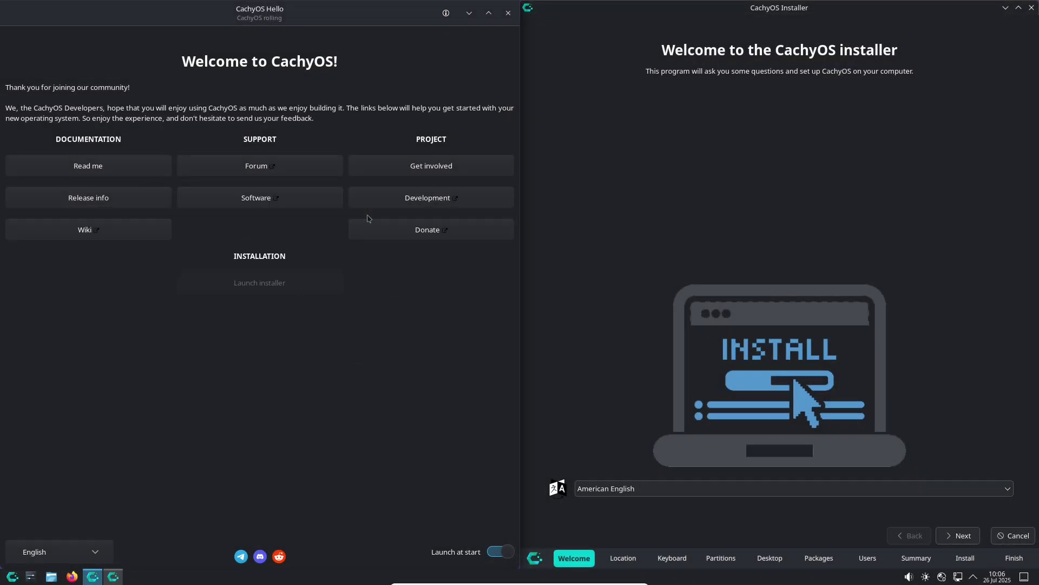
Maximize the installer and keep American English as the installer language.
{"action": "left_click", "coordinate": [472, 16]}
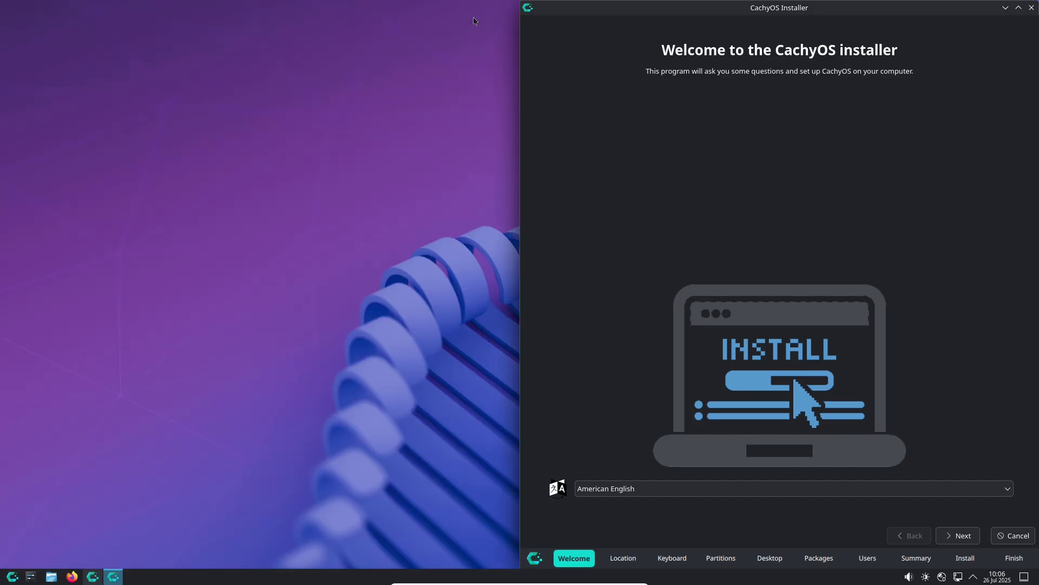
{"action": "left_click", "coordinate": [1018, 8]}
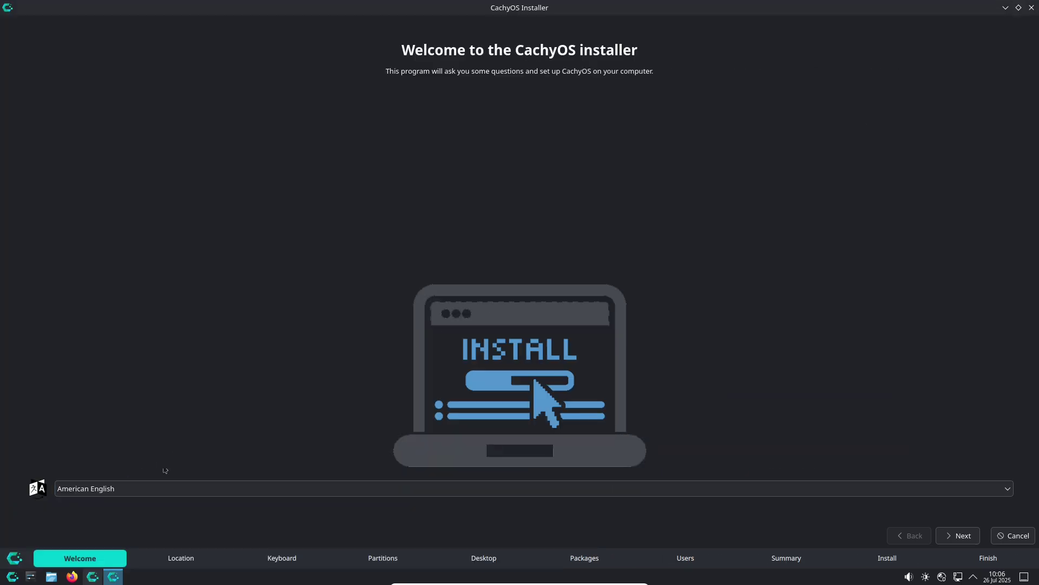
{"action": "left_click", "coordinate": [640, 489]}
{"action": "left_click", "coordinate": [606, 254]}
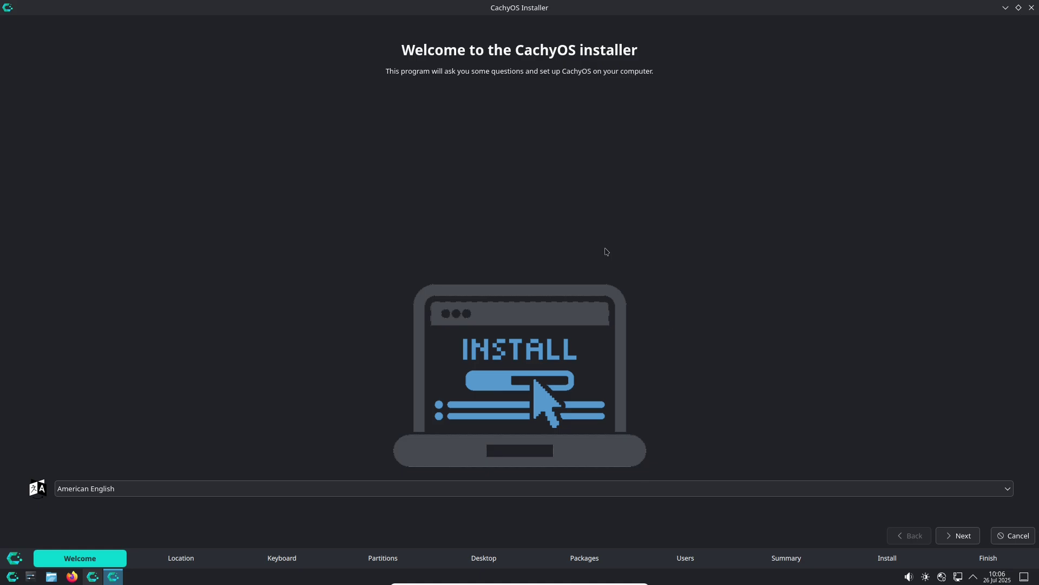
{"action": "left_click", "coordinate": [966, 540]}
Set the timezone to America/Los Angeles and keep the Generic 105-key PC keyboard model.
{"action": "left_click", "coordinate": [355, 106]}
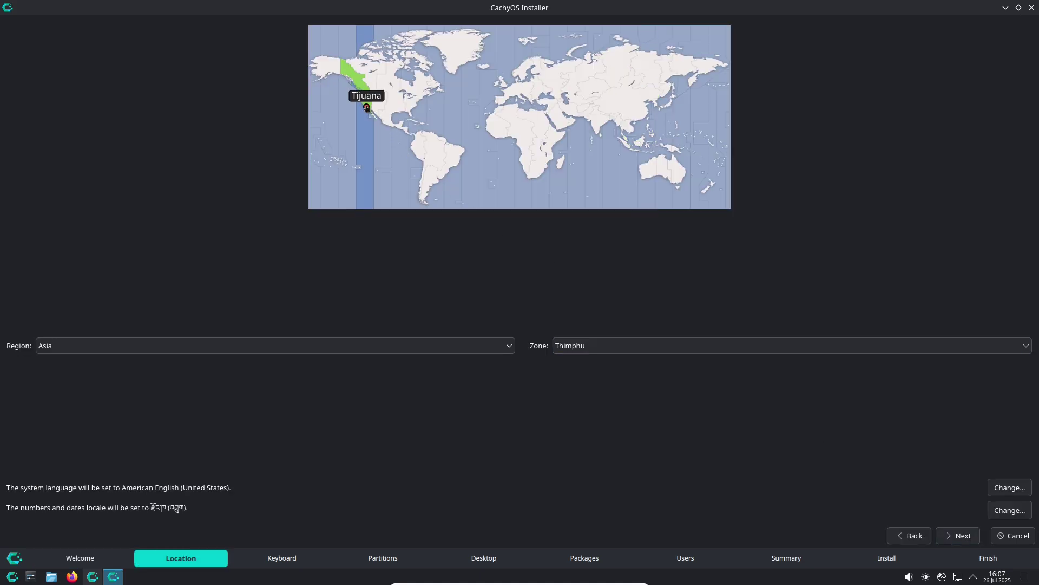
{"action": "left_click", "coordinate": [483, 347]}
{"action": "left_click", "coordinate": [614, 309]}
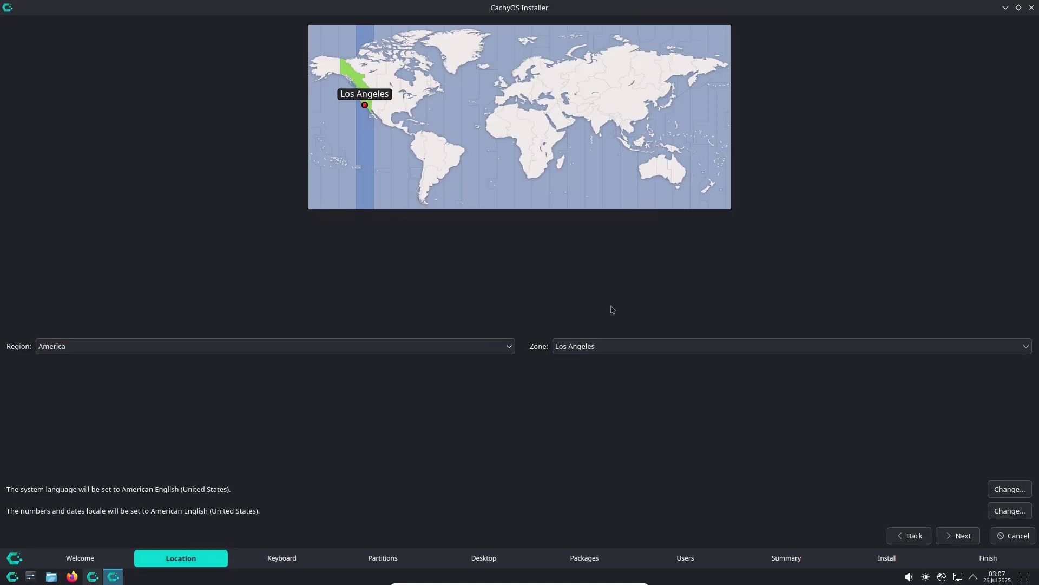
{"action": "left_click", "coordinate": [634, 346]}
{"action": "left_click", "coordinate": [693, 282]}
{"action": "left_click", "coordinate": [957, 535]}
{"action": "left_click", "coordinate": [206, 147]}
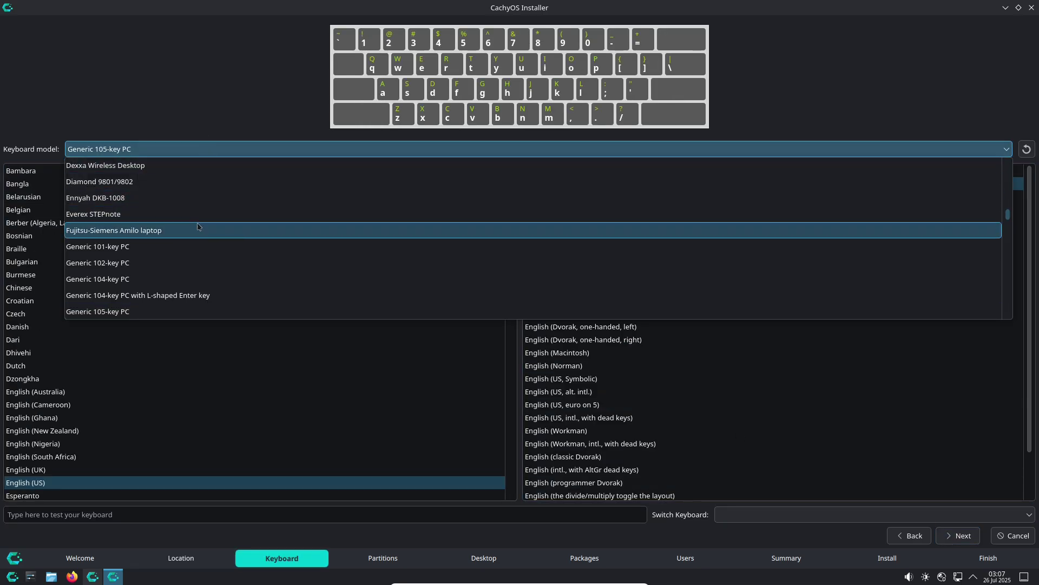
{"action": "left_click", "coordinate": [111, 69]}
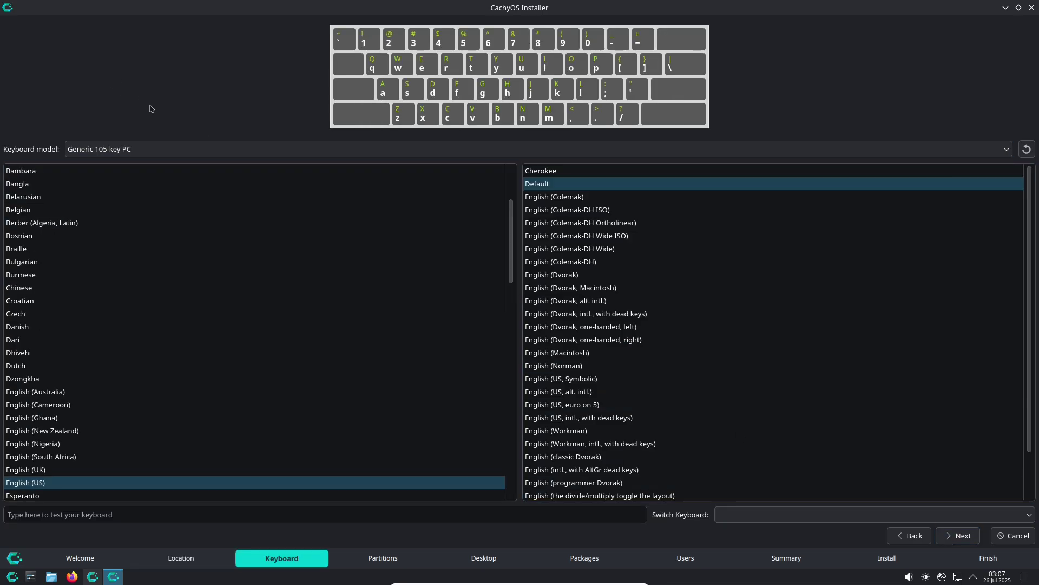
{"action": "left_click", "coordinate": [937, 529]}
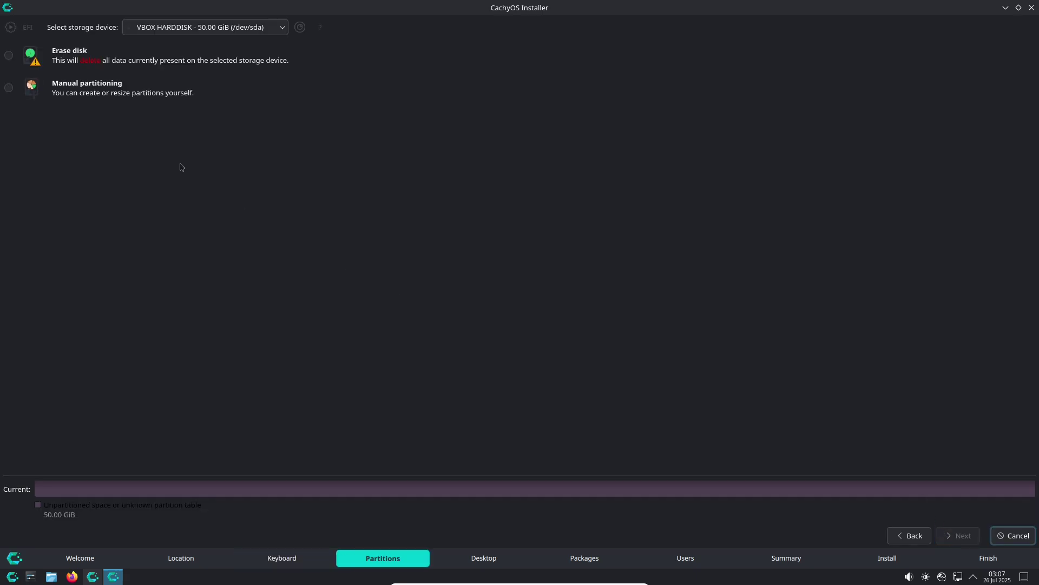
Erase the whole VBOX HARDDISK with btrfs, leaving system encryption off.
{"action": "left_click", "coordinate": [10, 57]}
{"action": "left_click", "coordinate": [160, 29]}
{"action": "left_click", "coordinate": [217, 146]}
{"action": "left_click", "coordinate": [94, 89]}
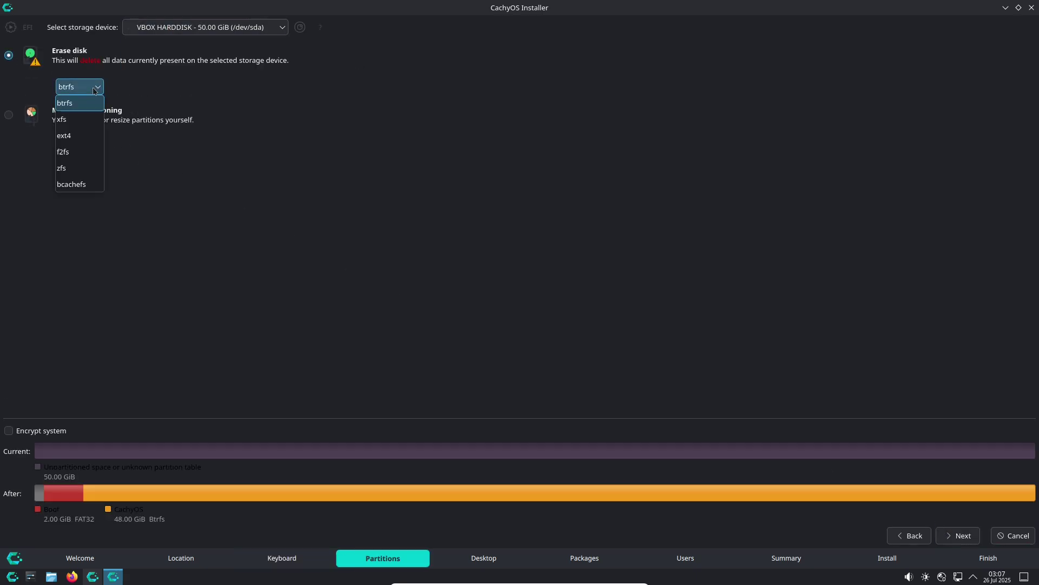
{"action": "left_click", "coordinate": [332, 102]}
{"action": "left_click", "coordinate": [81, 87]}
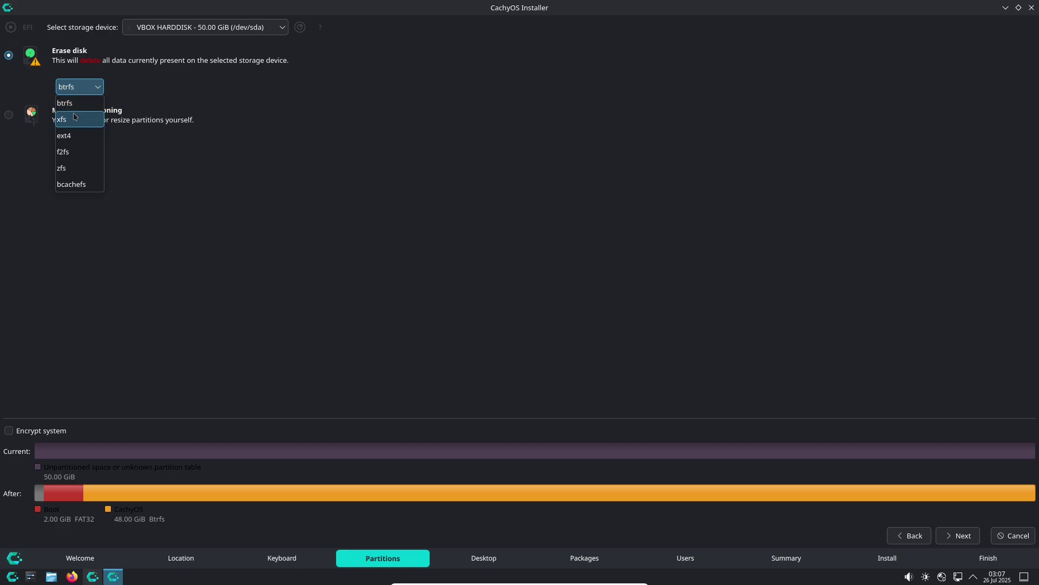
{"action": "left_click", "coordinate": [259, 220]}
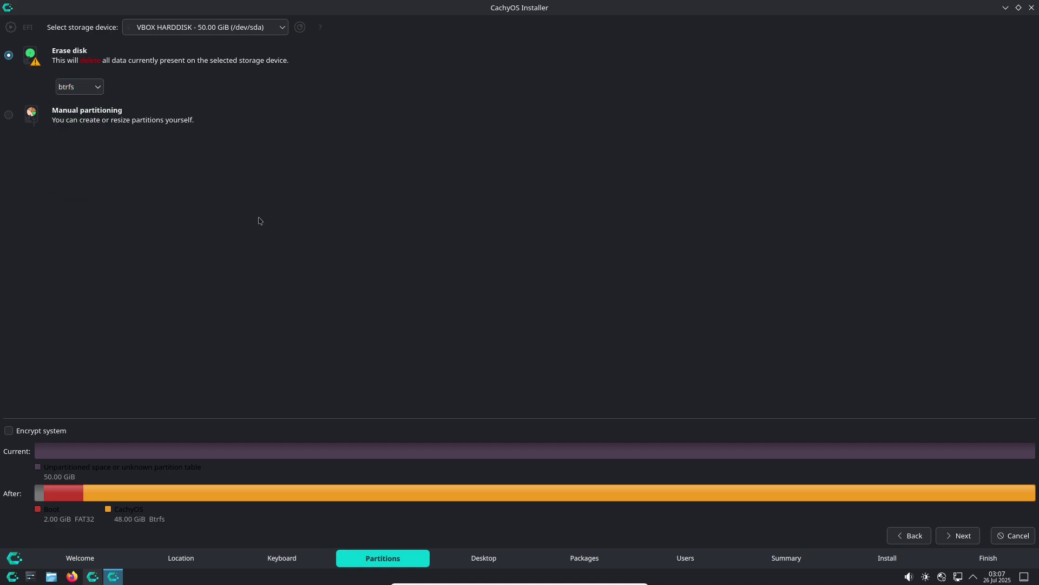
{"action": "left_click", "coordinate": [57, 430]}
{"action": "left_click", "coordinate": [57, 430]}
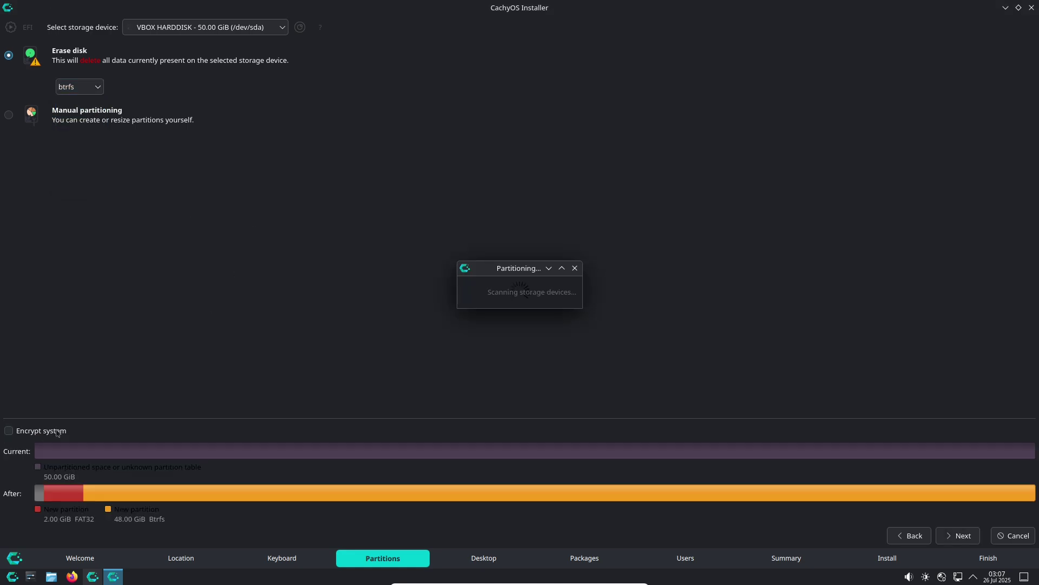
Preview No Desktop, Plasma, GNOME, Xfce4, bspwm, Budgie, Cinnamon and Cosmic on the Desktop step.
{"action": "left_click", "coordinate": [952, 540]}
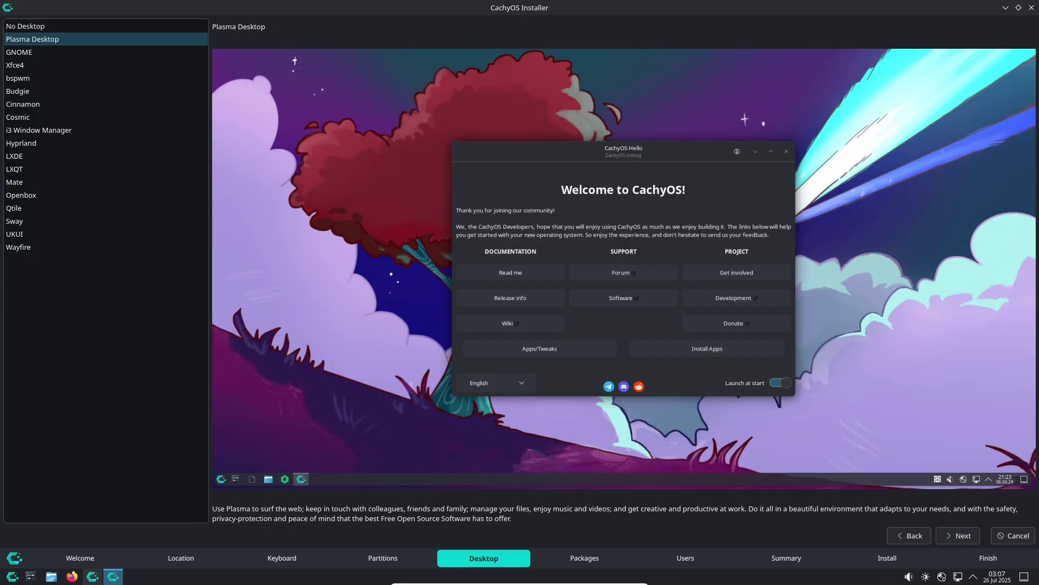
{"action": "left_click", "coordinate": [69, 40]}
{"action": "key", "text": "Up"}
{"action": "key", "text": "Down"}
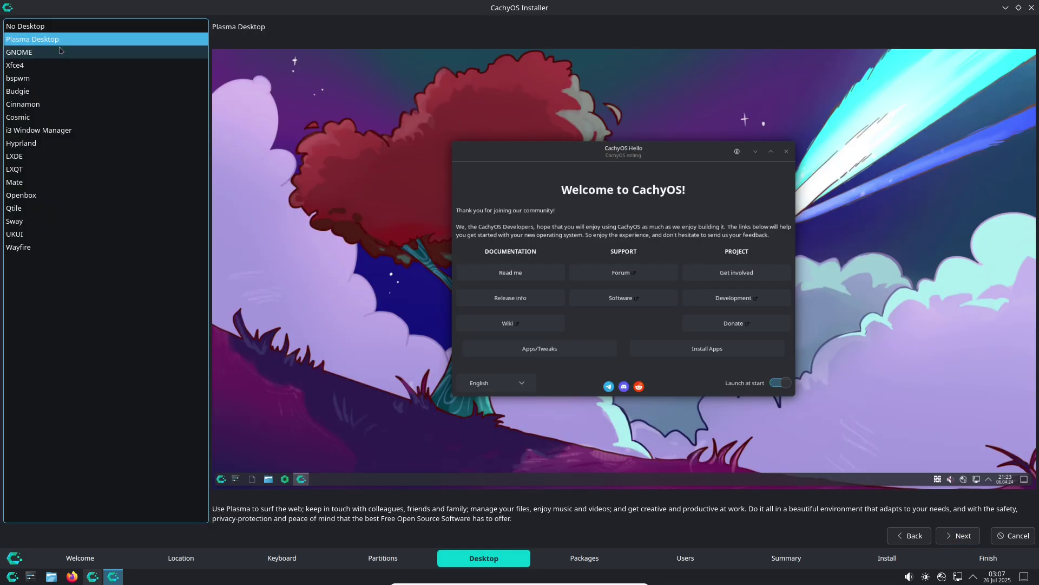
{"action": "left_click", "coordinate": [59, 51]}
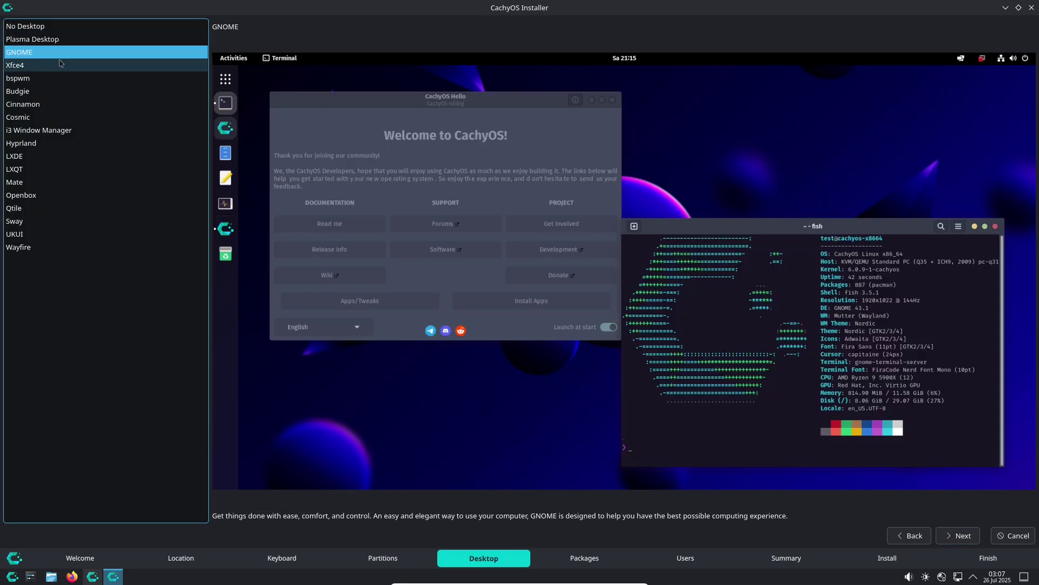
{"action": "left_click", "coordinate": [60, 64]}
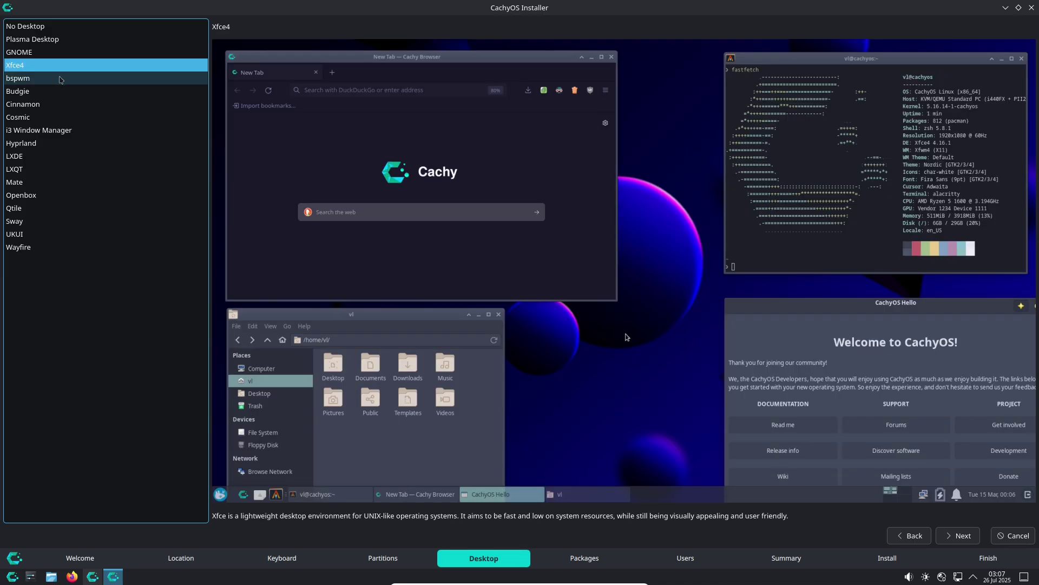
{"action": "left_click", "coordinate": [60, 79]}
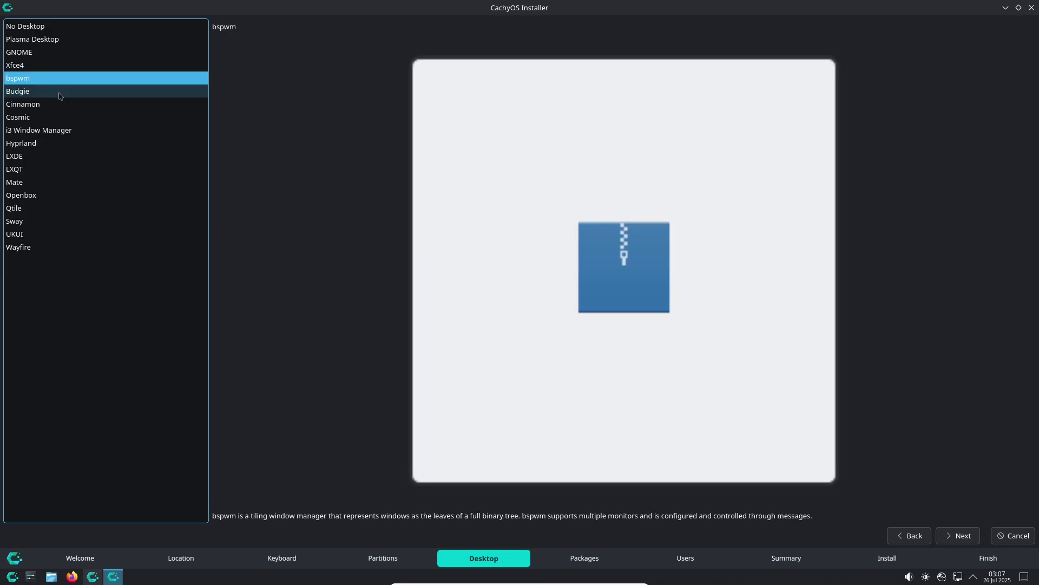
{"action": "left_click", "coordinate": [59, 95]}
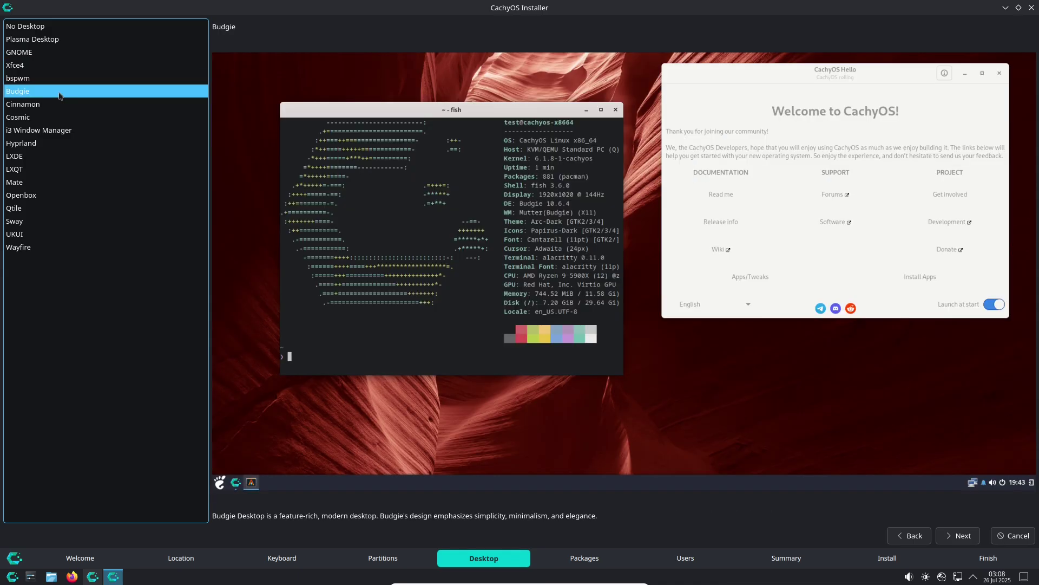
{"action": "left_click", "coordinate": [140, 102]}
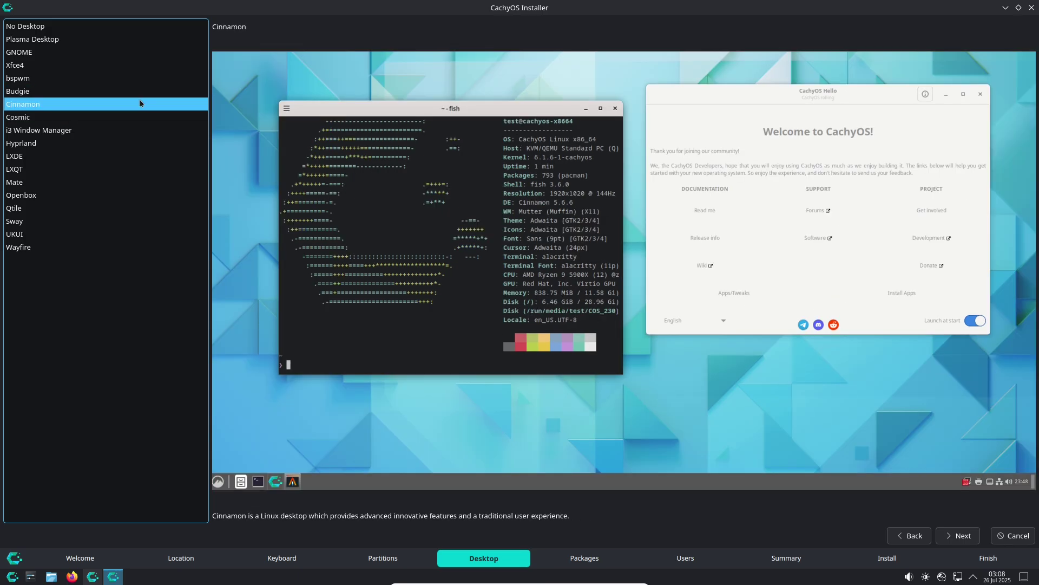
{"action": "left_click", "coordinate": [90, 118]}
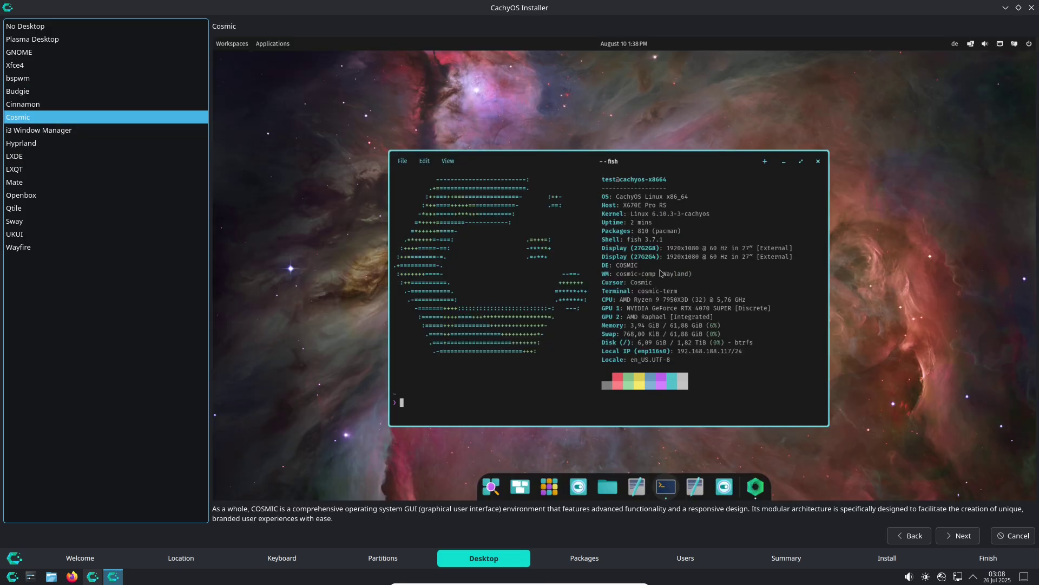
Preview i3, Hyprland, LXDE, LXQT, Mate, Openbox, Qtile, Sway, UKUI and finally Wayfire.
{"action": "left_click", "coordinate": [110, 132]}
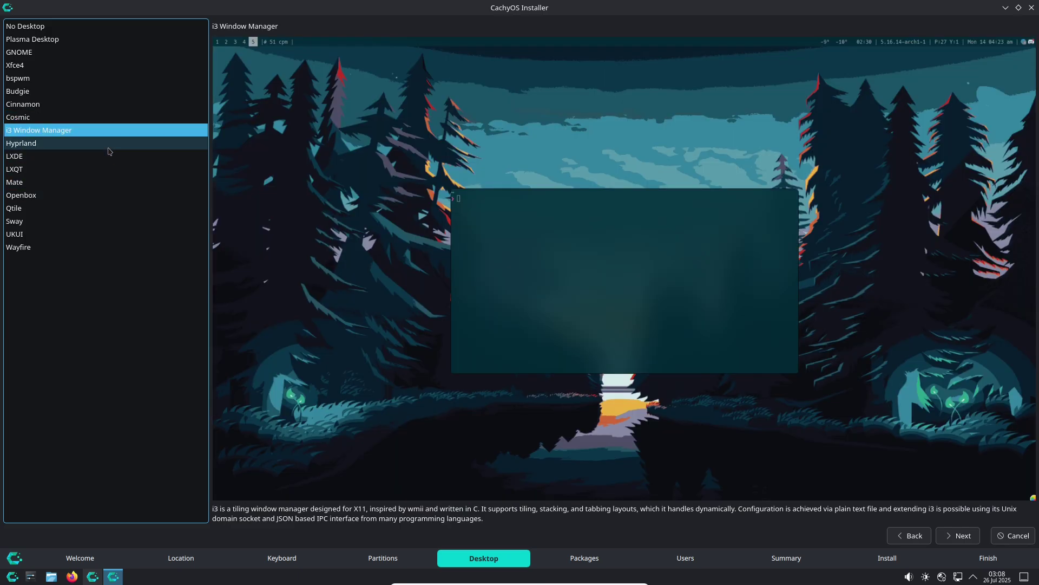
{"action": "left_click", "coordinate": [110, 144]}
{"action": "left_click", "coordinate": [109, 155]}
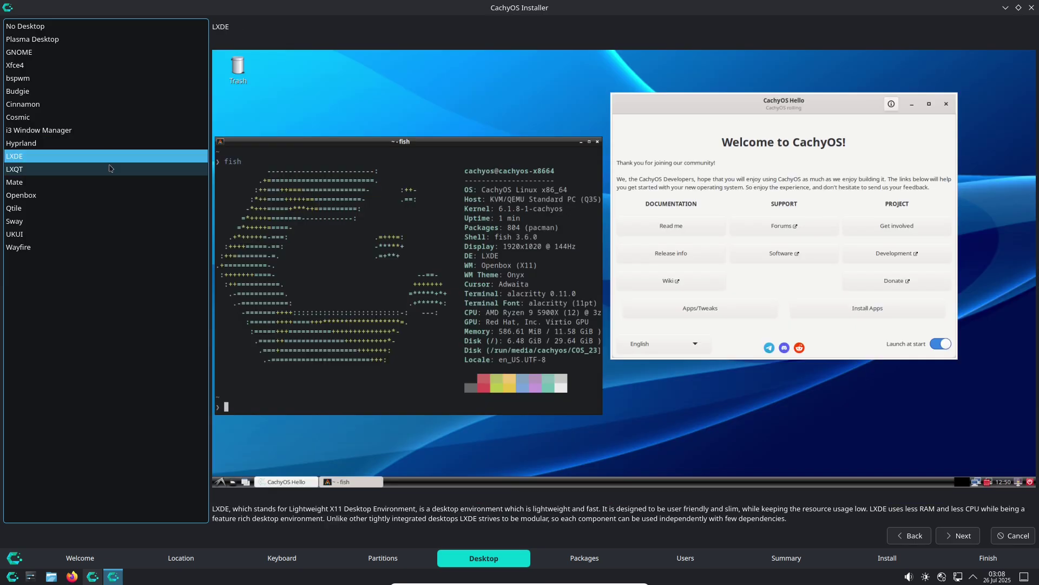
{"action": "left_click", "coordinate": [110, 168]}
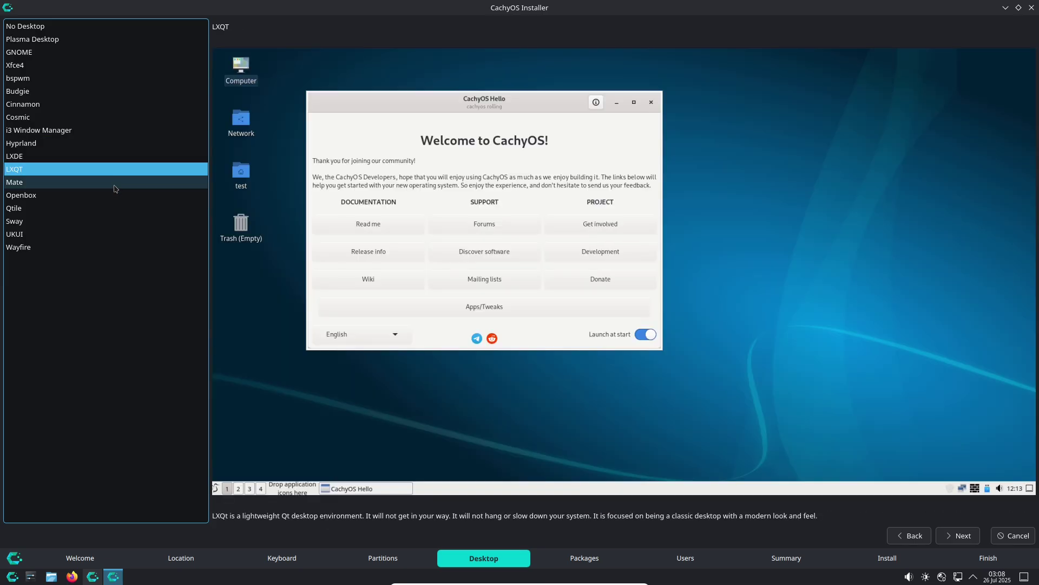
{"action": "left_click", "coordinate": [111, 186]}
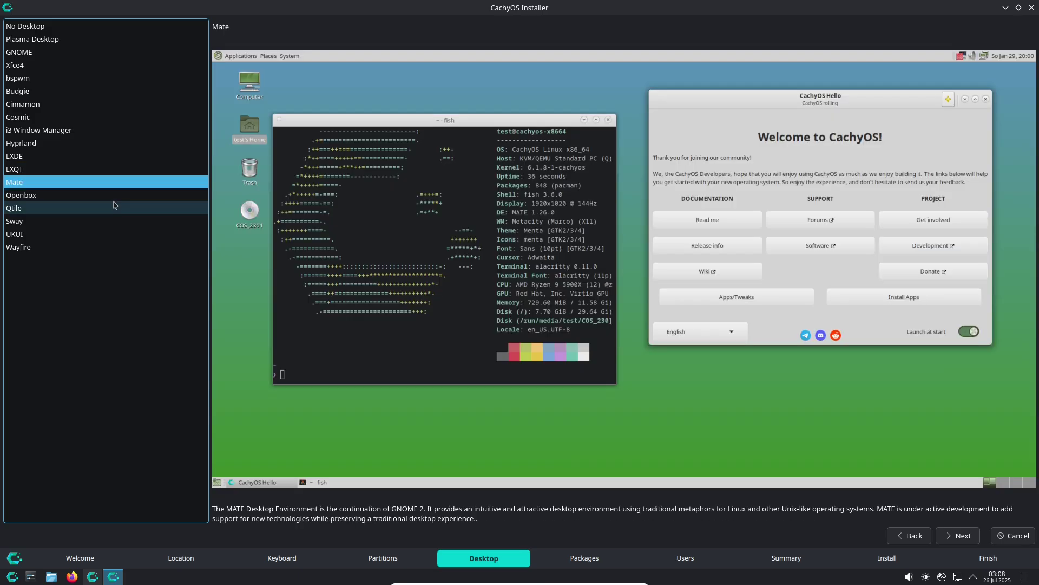
{"action": "left_click", "coordinate": [114, 198]}
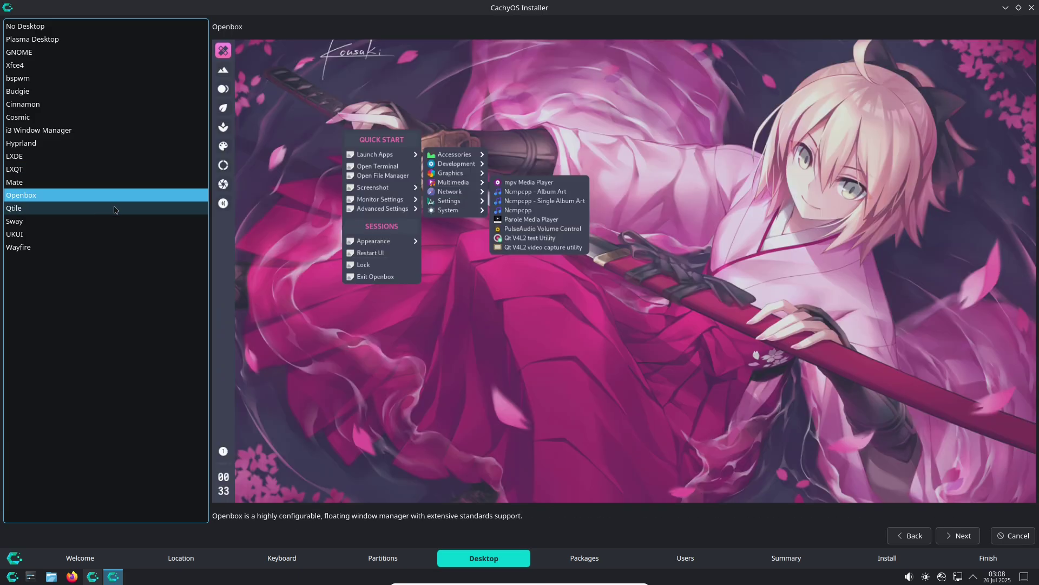
{"action": "left_click", "coordinate": [115, 208]}
{"action": "left_click", "coordinate": [117, 221]}
{"action": "left_click", "coordinate": [119, 233]}
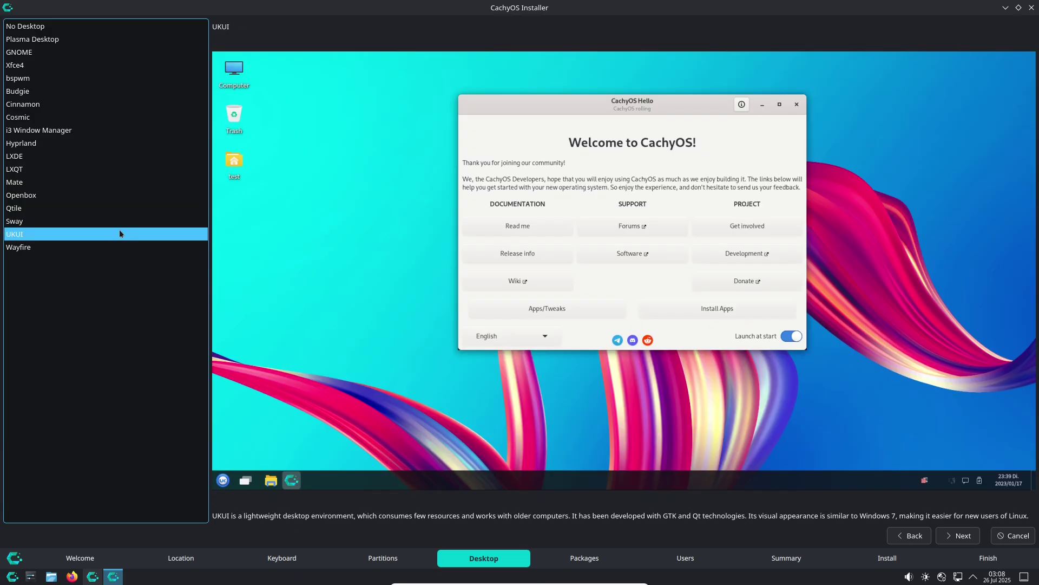
{"action": "left_click", "coordinate": [119, 248]}
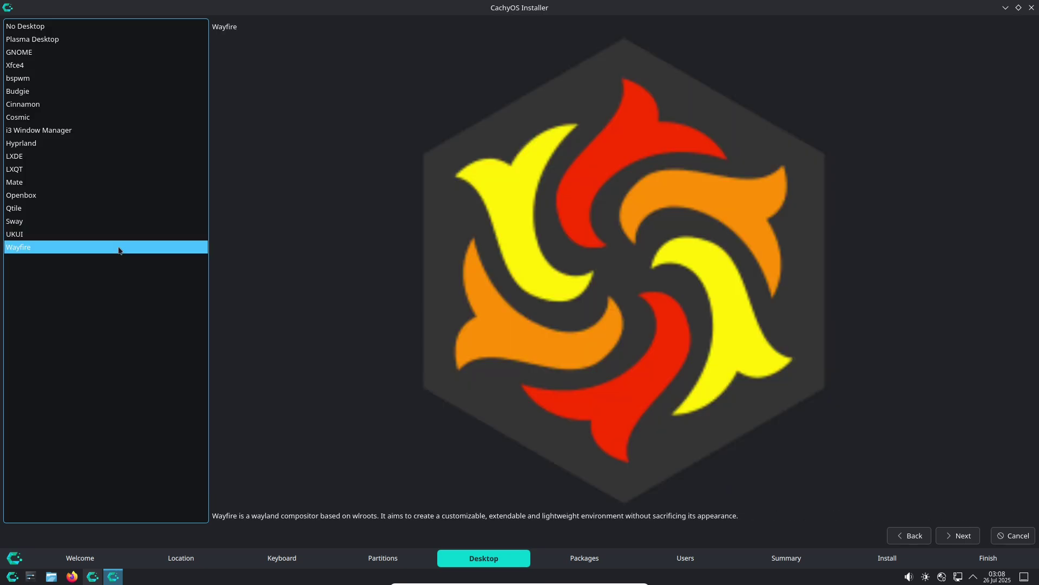
Choose Cinnamon, then expand the Accessibility Tools, HP printer/scanner and Printing-Support package groups.
{"action": "left_click", "coordinate": [76, 104]}
{"action": "left_click", "coordinate": [959, 536]}
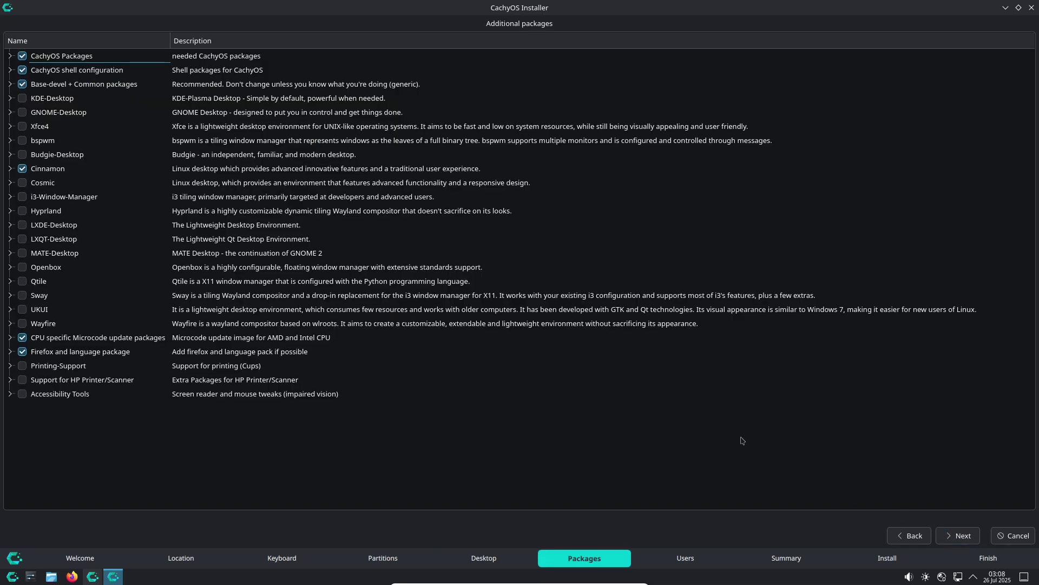
{"action": "left_click", "coordinate": [10, 394]}
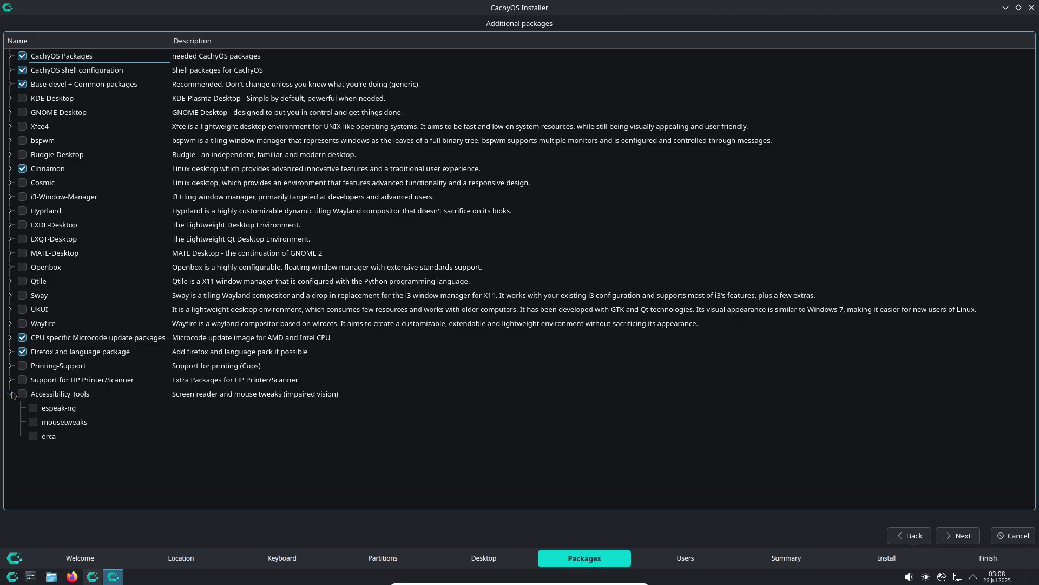
{"action": "left_click", "coordinate": [10, 380]}
{"action": "left_click", "coordinate": [10, 366]}
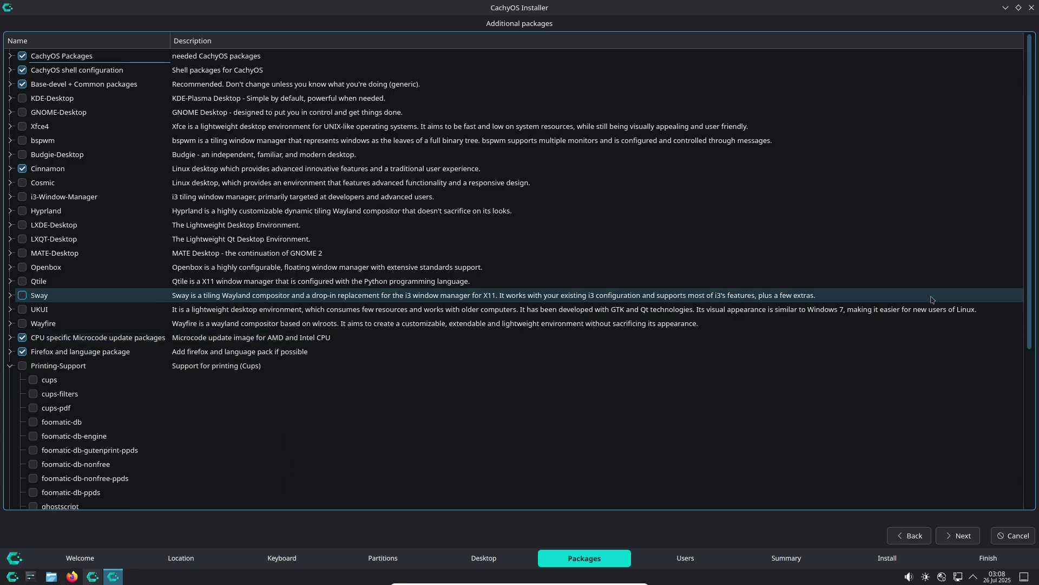
Expand the Firefox/language, CPU microcode, Wayfire, UKUI and Sway package groups.
{"action": "scroll", "coordinate": [1028, 371], "scroll_direction": "down", "scroll_amount": 1}
{"action": "scroll", "coordinate": [1029, 371], "scroll_direction": "down", "scroll_amount": 2}
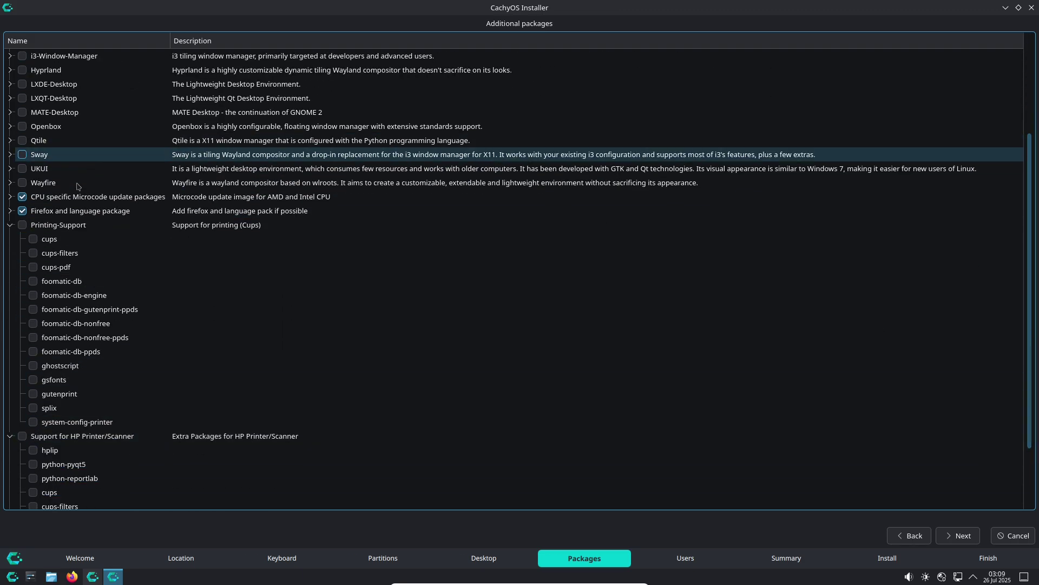
{"action": "left_click", "coordinate": [11, 211]}
{"action": "left_click", "coordinate": [10, 196]}
{"action": "left_click", "coordinate": [11, 182]}
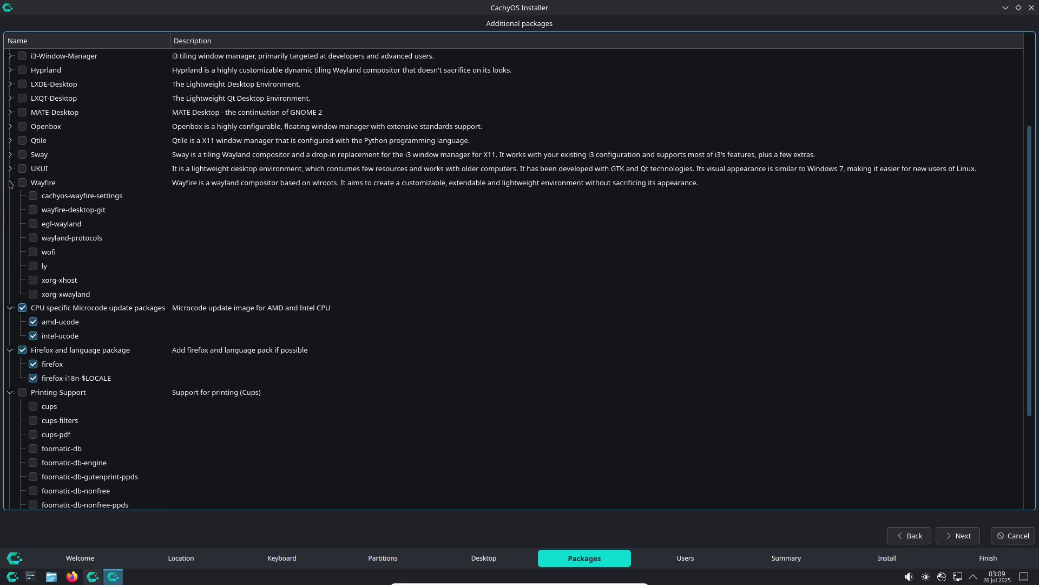
{"action": "left_click", "coordinate": [10, 168]}
{"action": "left_click", "coordinate": [10, 154]}
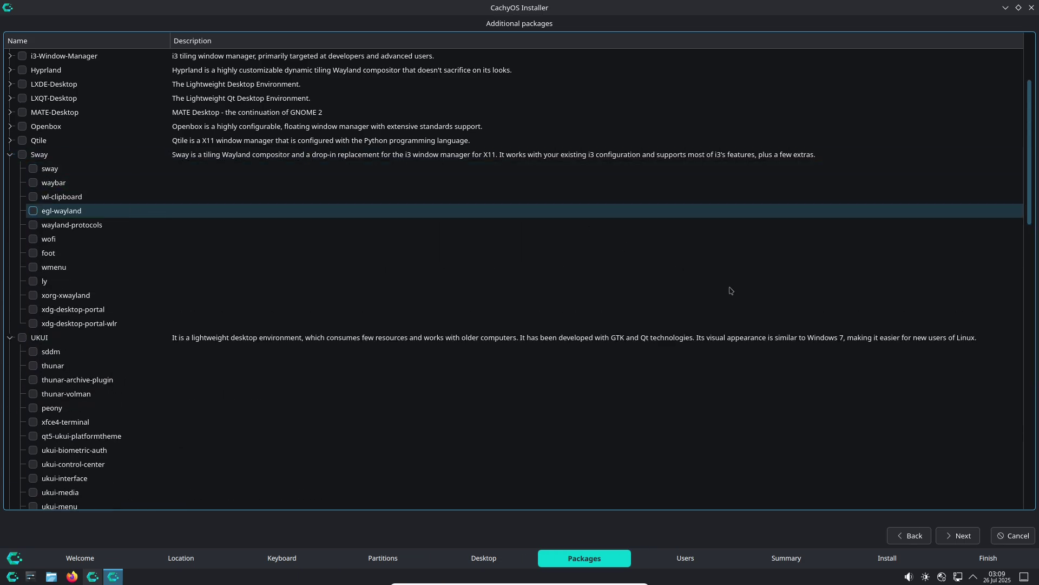
On the user account step, untick using the same administrator password and begin cancelling.
{"action": "left_click", "coordinate": [969, 533]}
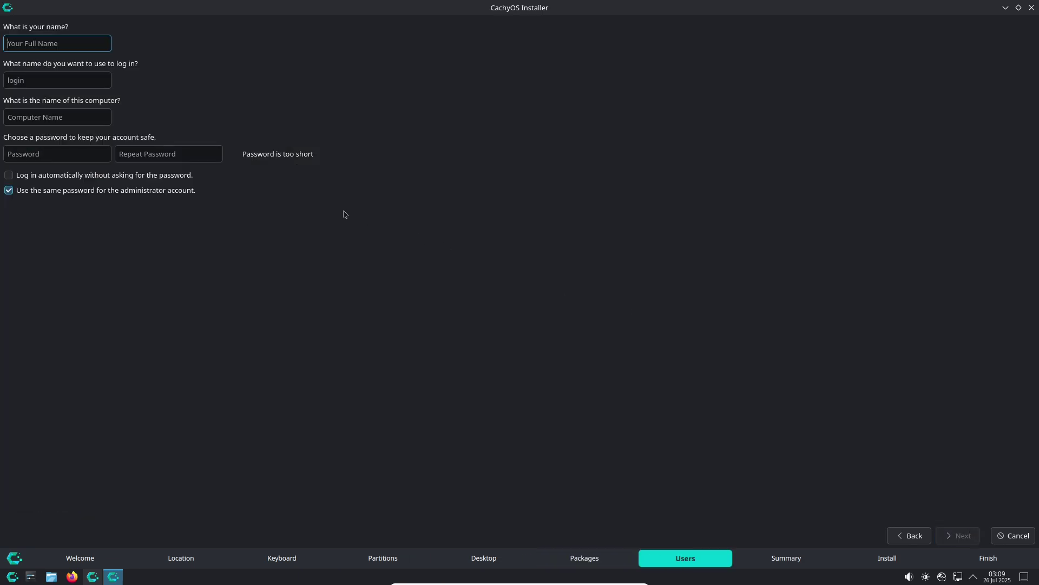
{"action": "left_click", "coordinate": [182, 191]}
{"action": "left_click", "coordinate": [1012, 535]}
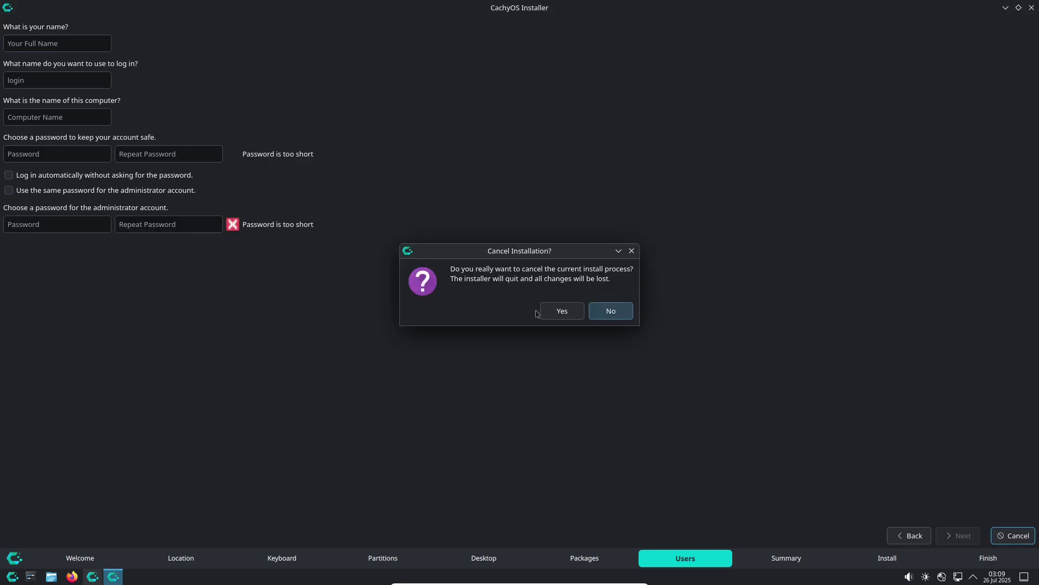
Confirm quitting the installer, view and close Hello's version info, then open the Development page.
{"action": "left_click", "coordinate": [548, 313]}
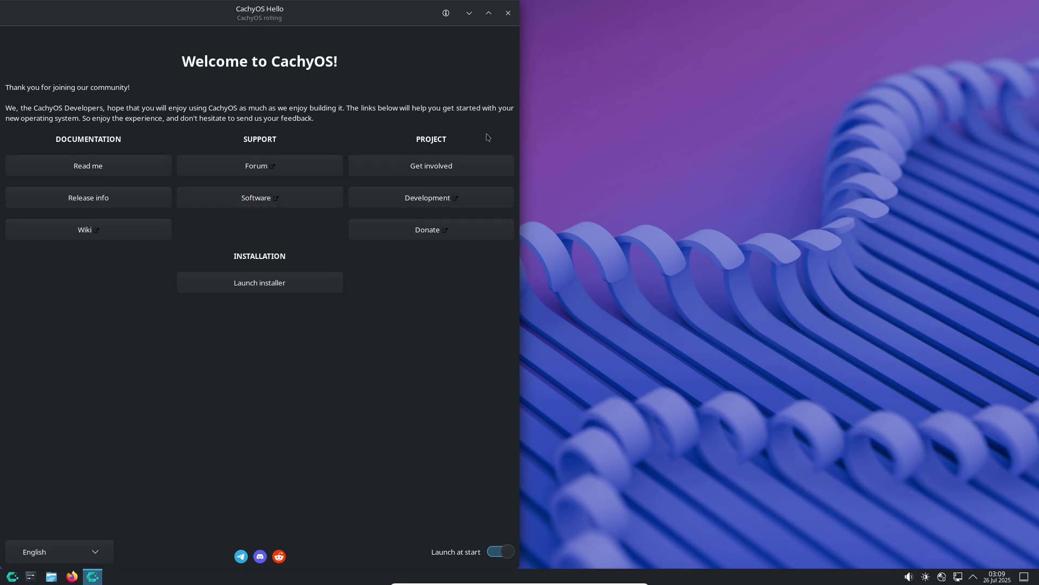
{"action": "left_click", "coordinate": [446, 14]}
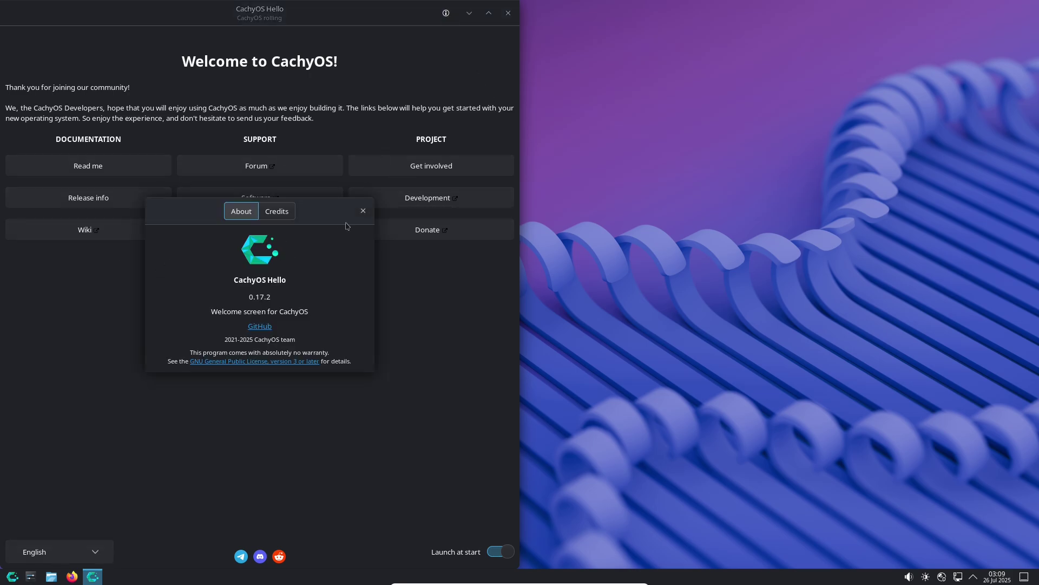
{"action": "left_click", "coordinate": [363, 211]}
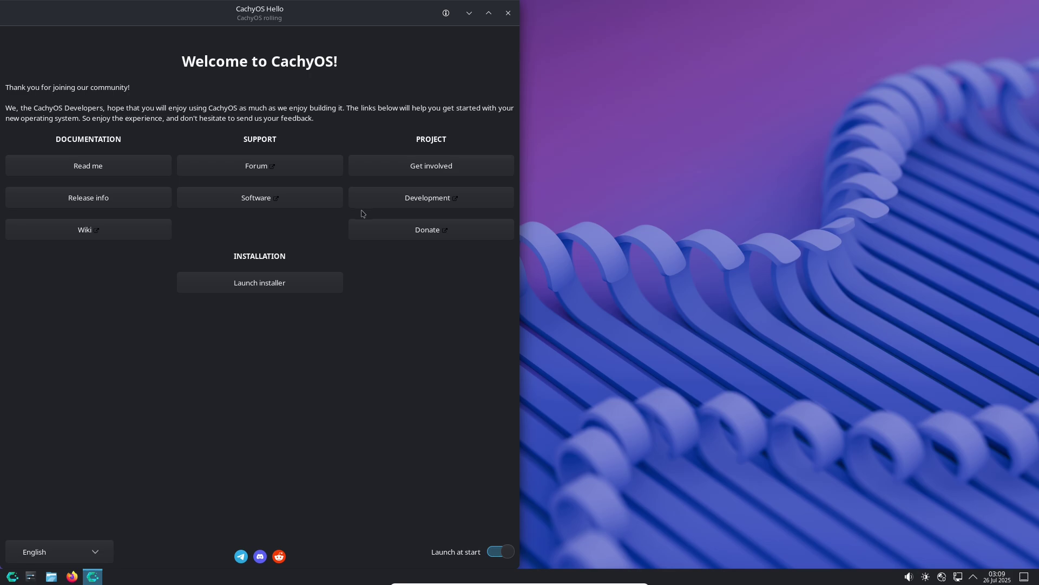
{"action": "left_click", "coordinate": [994, 574]}
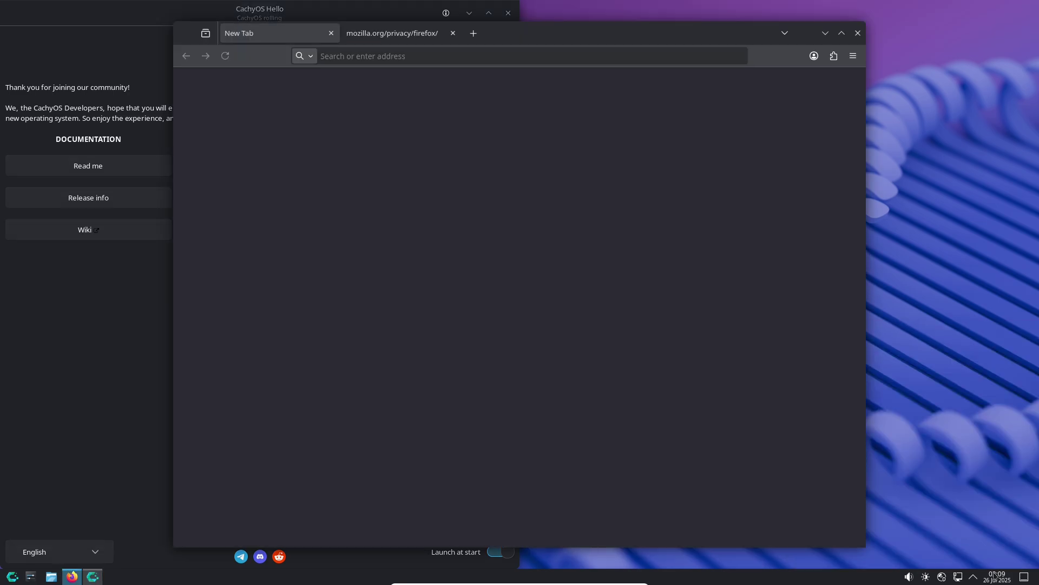
Close the privacy tab, maximize Firefox, and scroll through the CachyOS-PKGBUILDS README.
{"action": "left_click", "coordinate": [452, 34]}
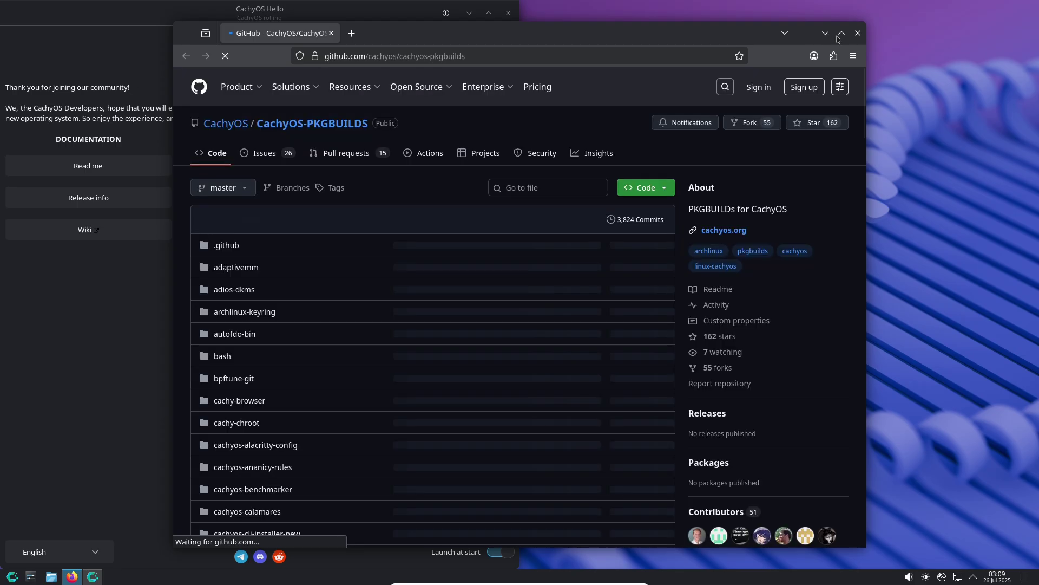
{"action": "left_click", "coordinate": [842, 34]}
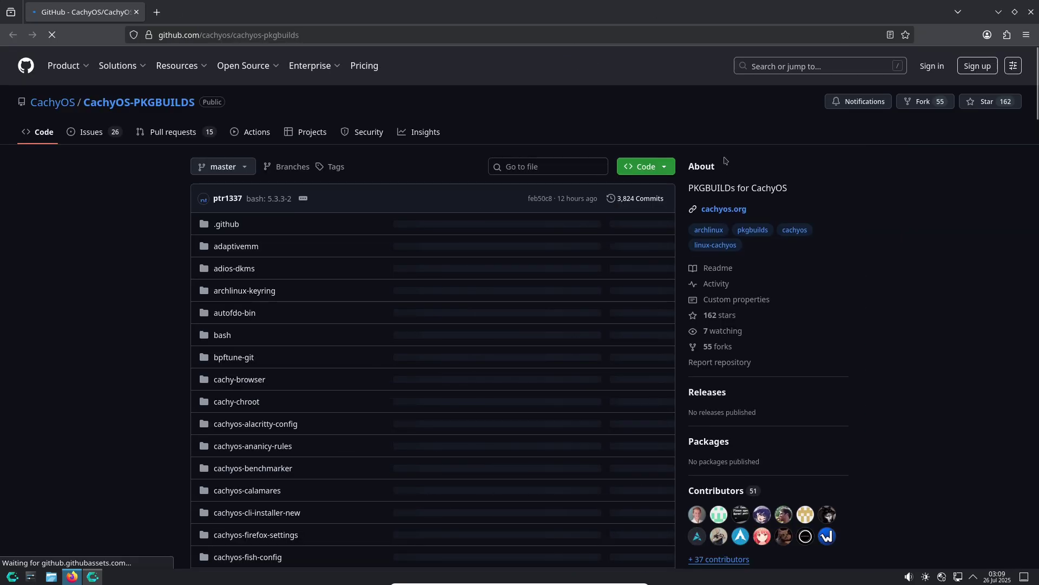
{"action": "scroll", "coordinate": [1031, 285], "scroll_direction": "down", "scroll_amount": 15}
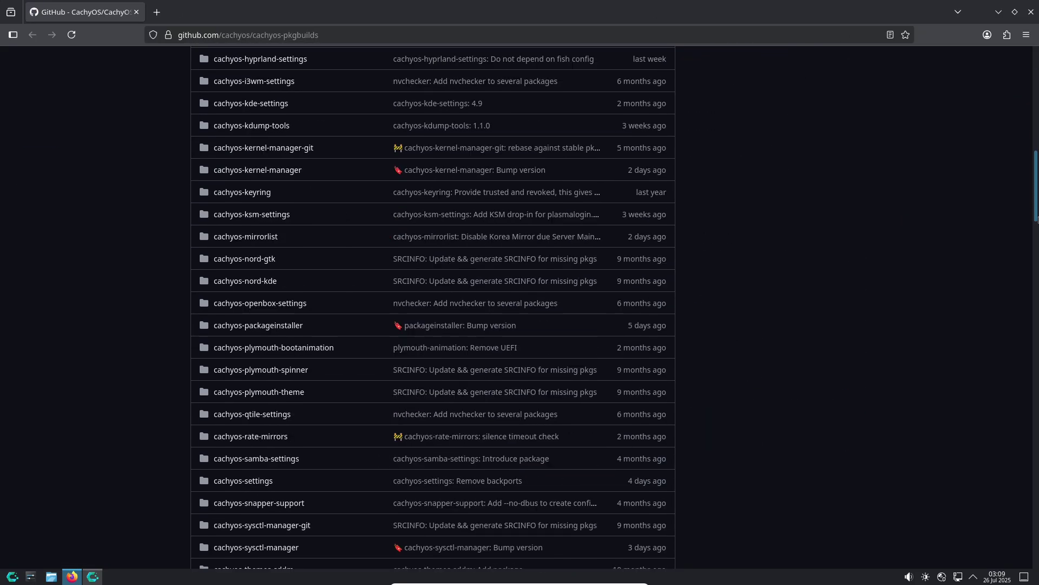
{"action": "scroll", "coordinate": [1030, 285], "scroll_direction": "down", "scroll_amount": 20}
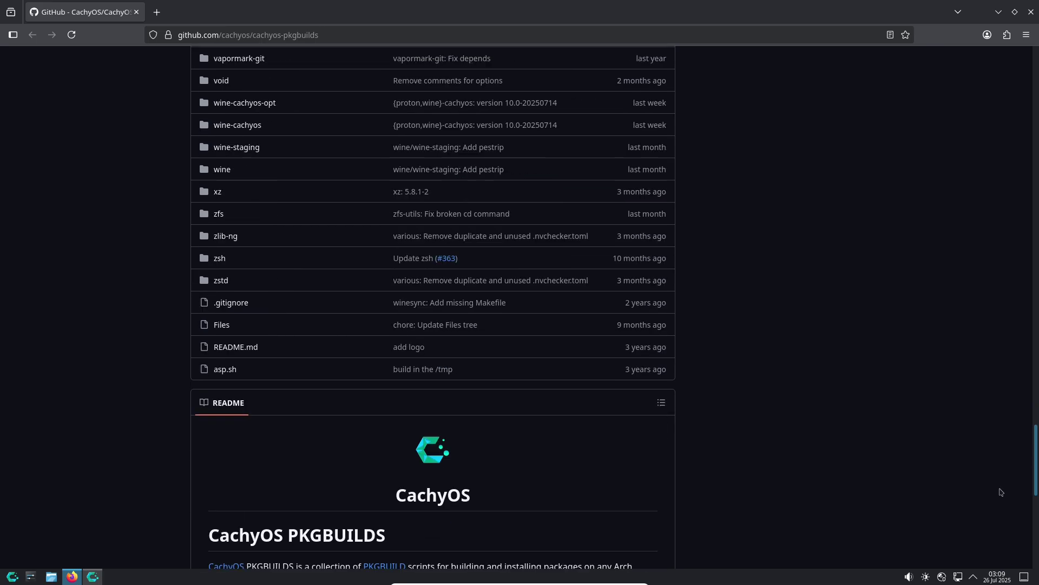
{"action": "scroll", "coordinate": [999, 520], "scroll_direction": "down", "scroll_amount": 5}
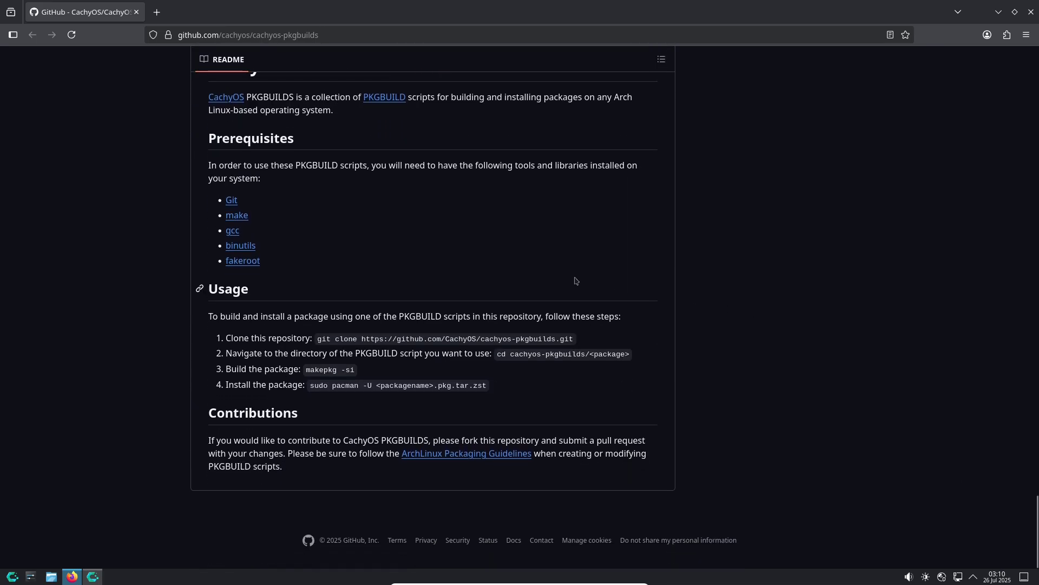
Search the web for 'cachyos' from the address bar.
{"action": "key", "text": "ctrl+l"}
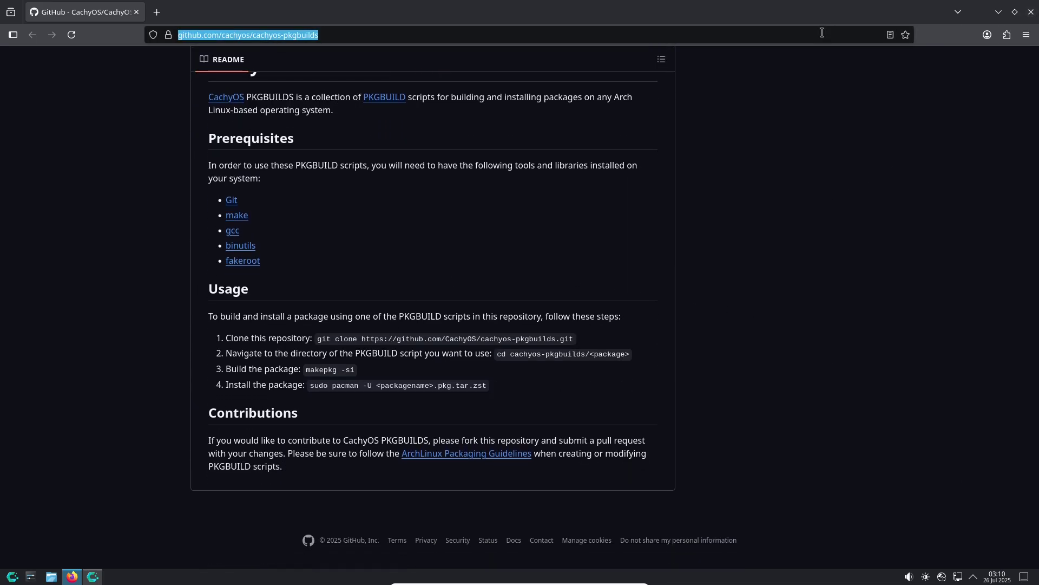
{"action": "type", "text": "cachy"}
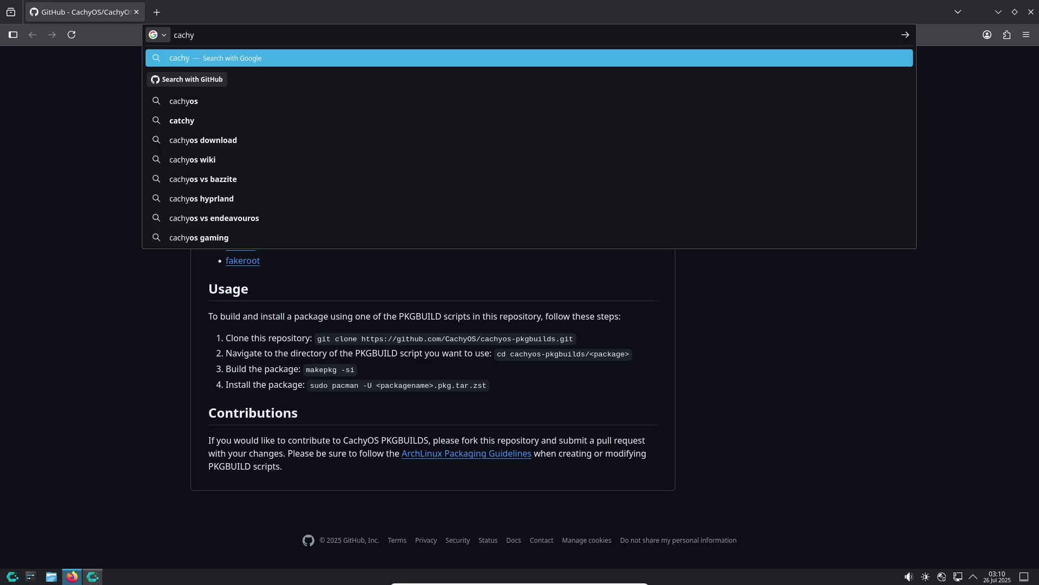
{"action": "type", "text": "os"}
{"action": "key", "text": "Return"}
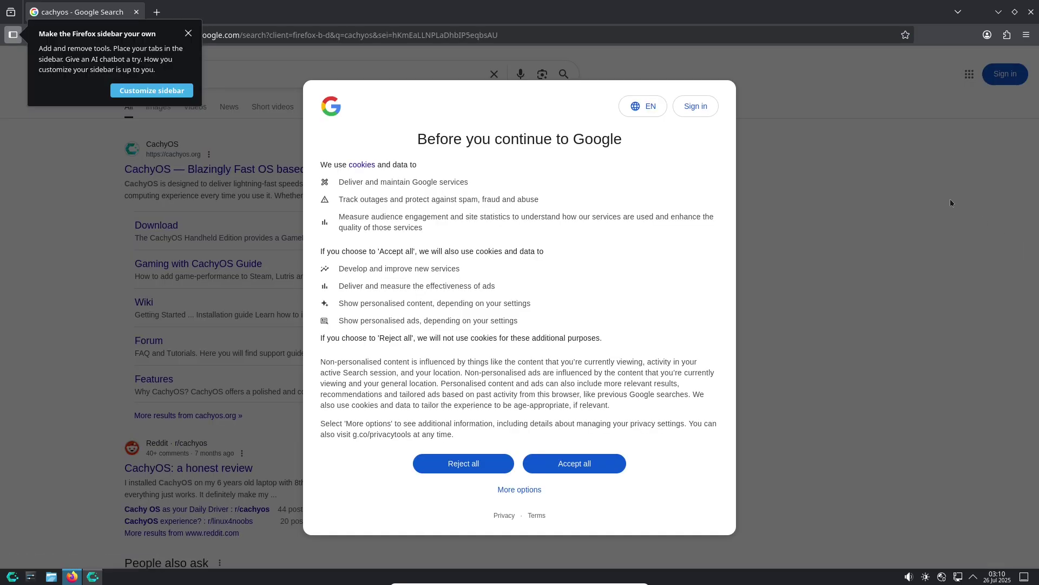
Reject Google's optional cookies and open the official cachyos.org site, scrolling through it.
{"action": "left_click", "coordinate": [444, 465]}
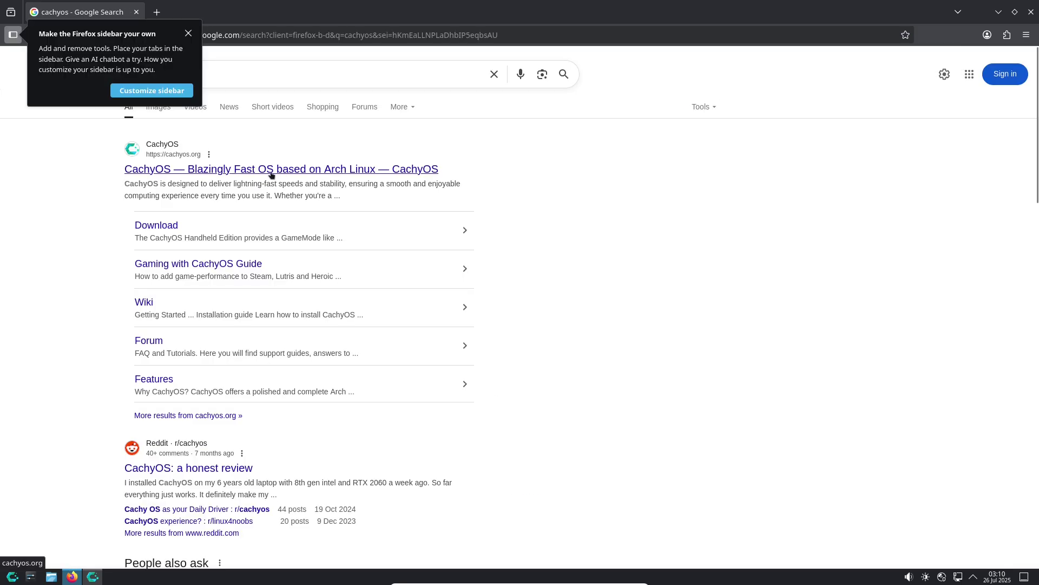
{"action": "left_click", "coordinate": [271, 174]}
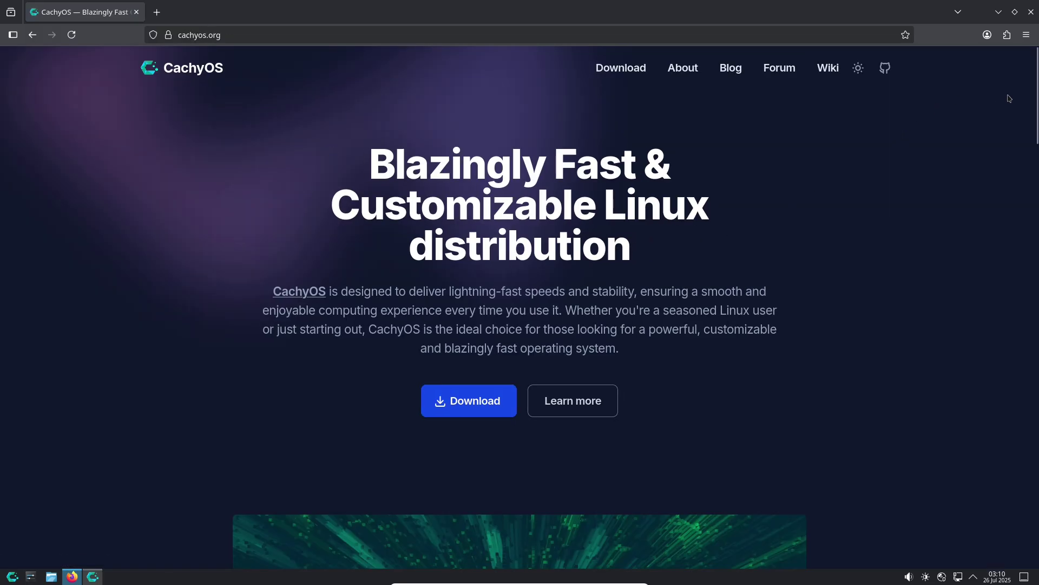
{"action": "scroll", "coordinate": [1005, 217], "scroll_direction": "down", "scroll_amount": 12}
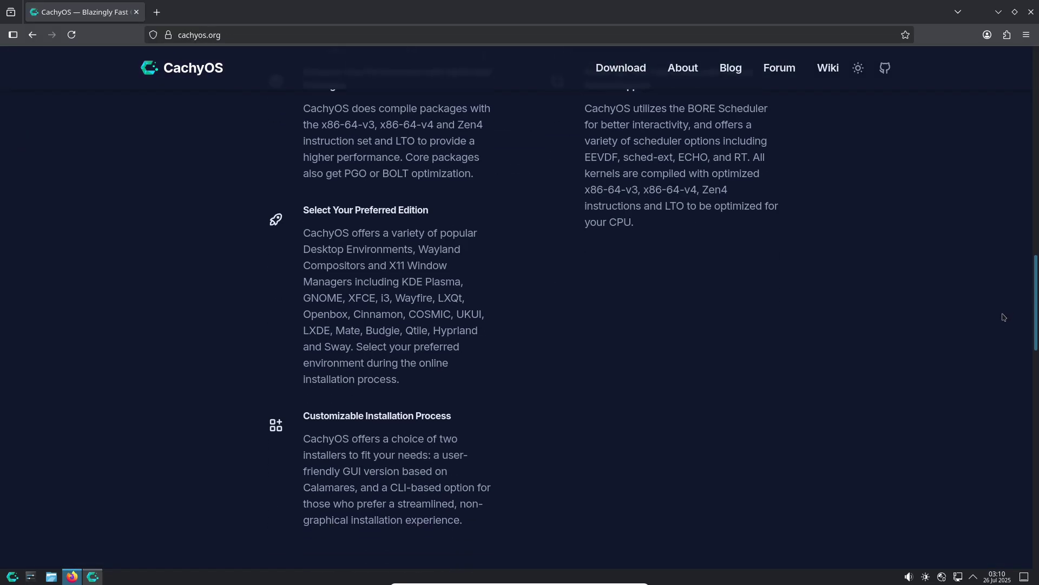
{"action": "scroll", "coordinate": [1004, 308], "scroll_direction": "up", "scroll_amount": 3}
{"action": "scroll", "coordinate": [1004, 298], "scroll_direction": "up", "scroll_amount": 3}
{"action": "scroll", "coordinate": [992, 394], "scroll_direction": "down", "scroll_amount": 15}
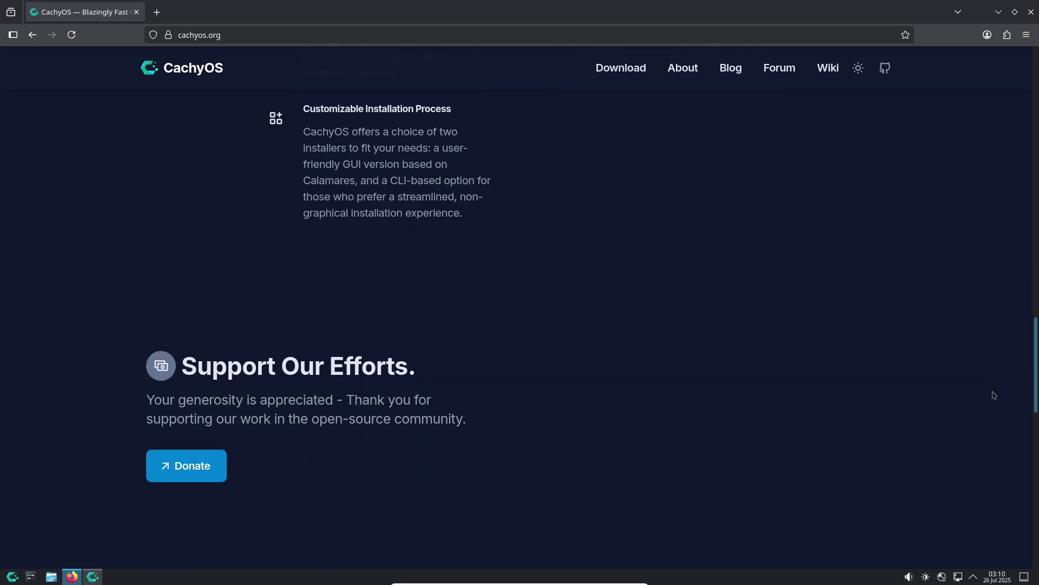
{"action": "scroll", "coordinate": [988, 433], "scroll_direction": "up", "scroll_amount": 16}
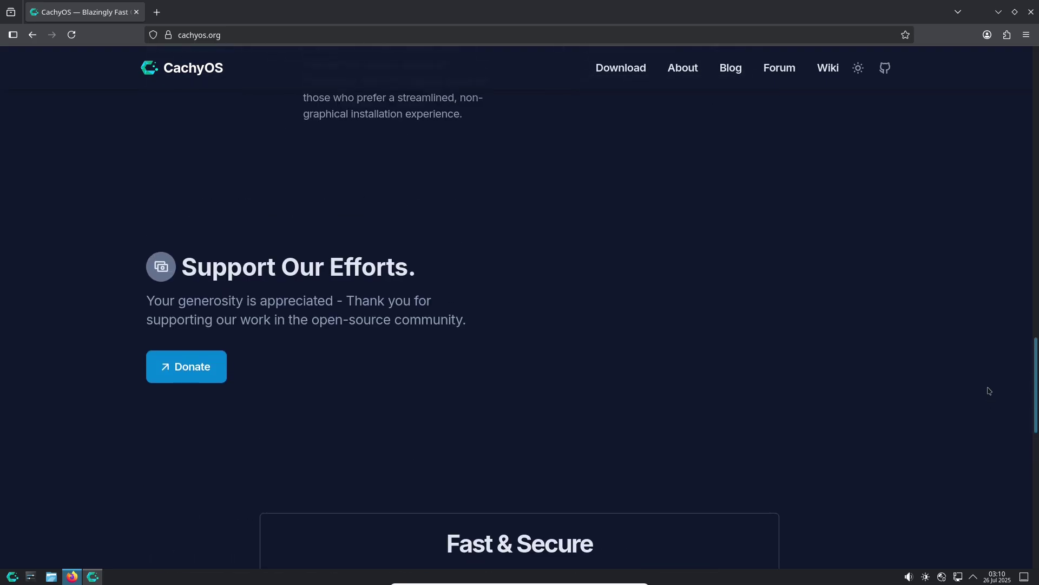
{"action": "scroll", "coordinate": [969, 162], "scroll_direction": "up", "scroll_amount": 5}
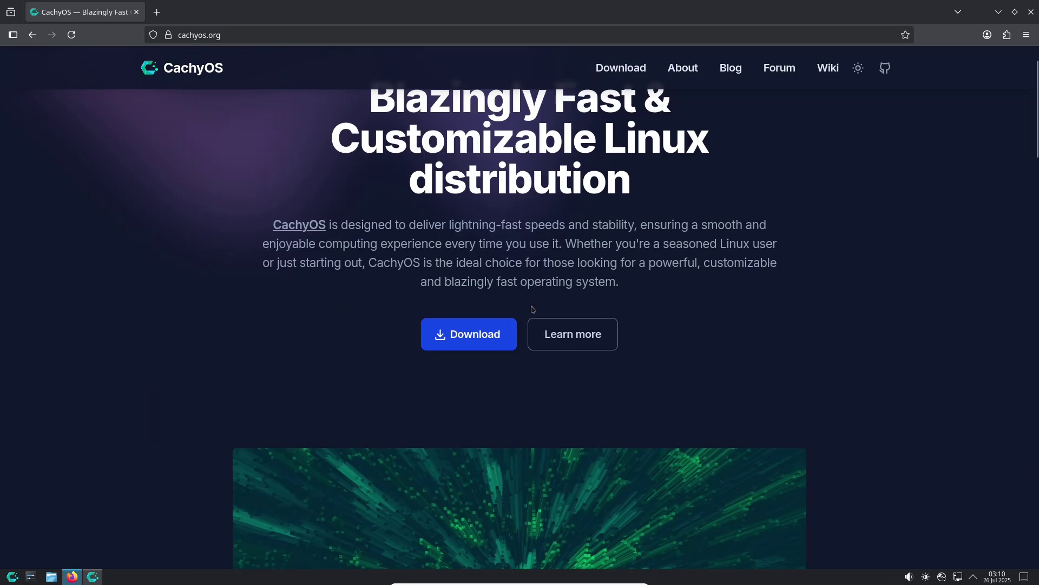
Go to the CachyOS download page and list the Desktop Edition download options.
{"action": "left_click", "coordinate": [497, 331]}
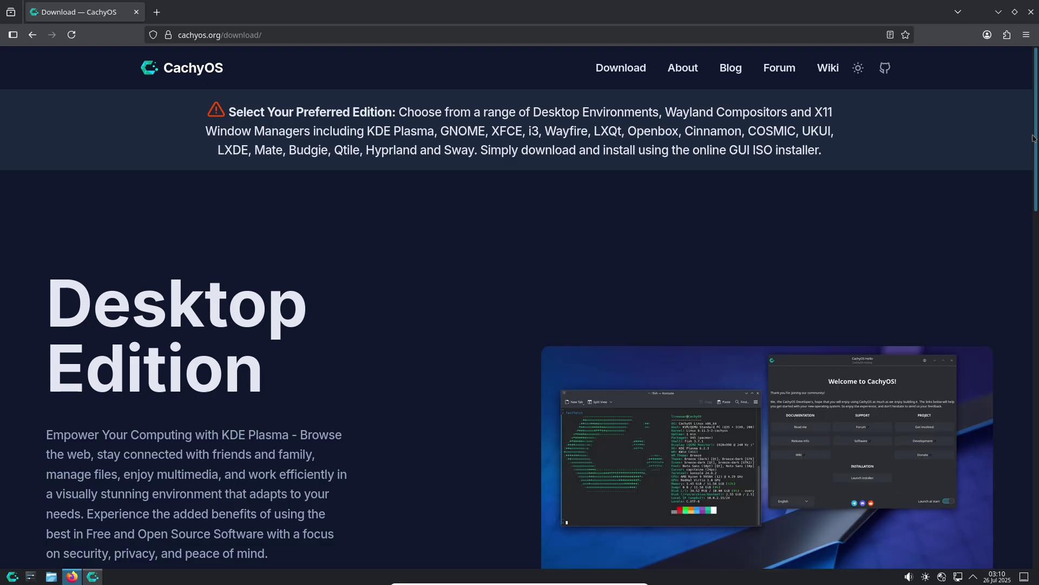
{"action": "scroll", "coordinate": [1018, 314], "scroll_direction": "down", "scroll_amount": 7}
{"action": "scroll", "coordinate": [1017, 314], "scroll_direction": "down", "scroll_amount": 8}
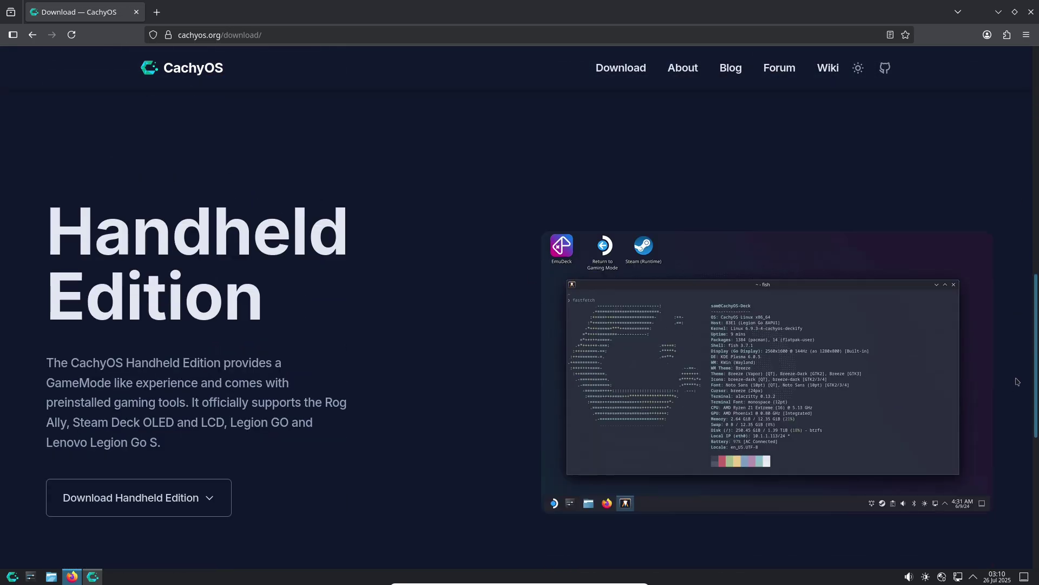
{"action": "scroll", "coordinate": [994, 270], "scroll_direction": "up", "scroll_amount": 3}
{"action": "scroll", "coordinate": [994, 269], "scroll_direction": "up", "scroll_amount": 6}
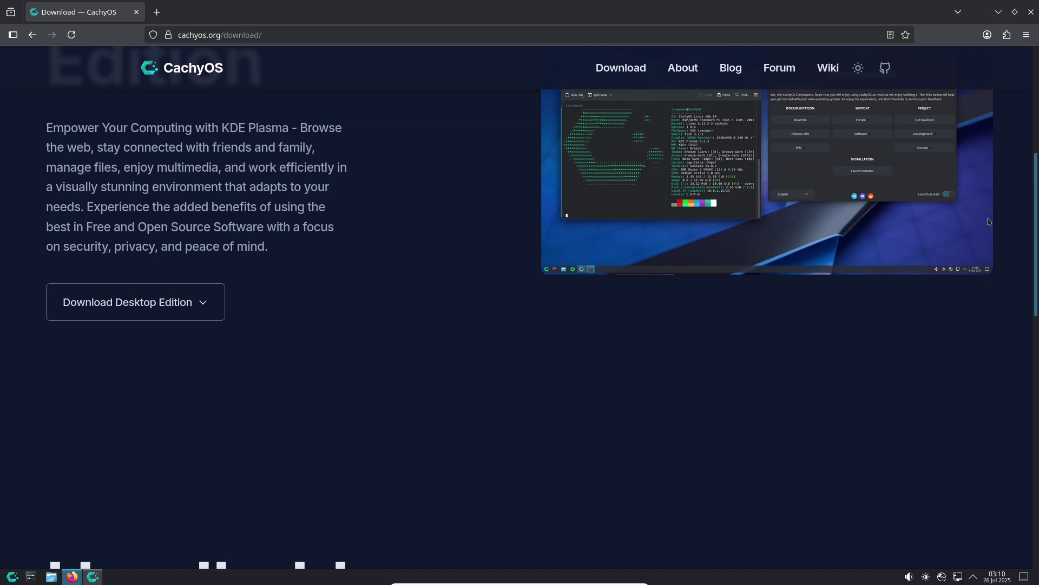
{"action": "left_click", "coordinate": [210, 392]}
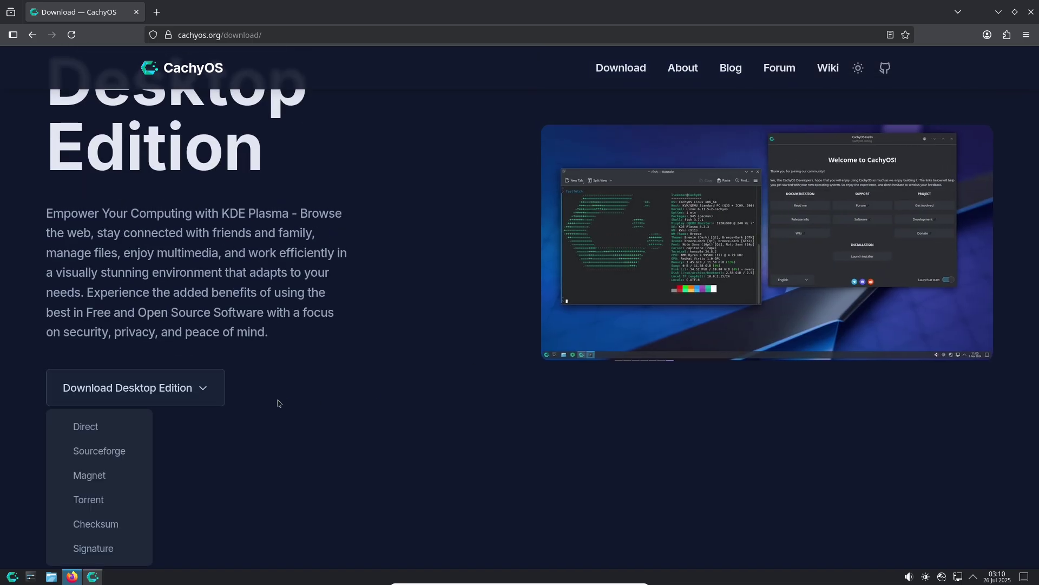
Close Firefox, maximize CachyOS Hello, and start the installer.
{"action": "left_click", "coordinate": [1031, 11]}
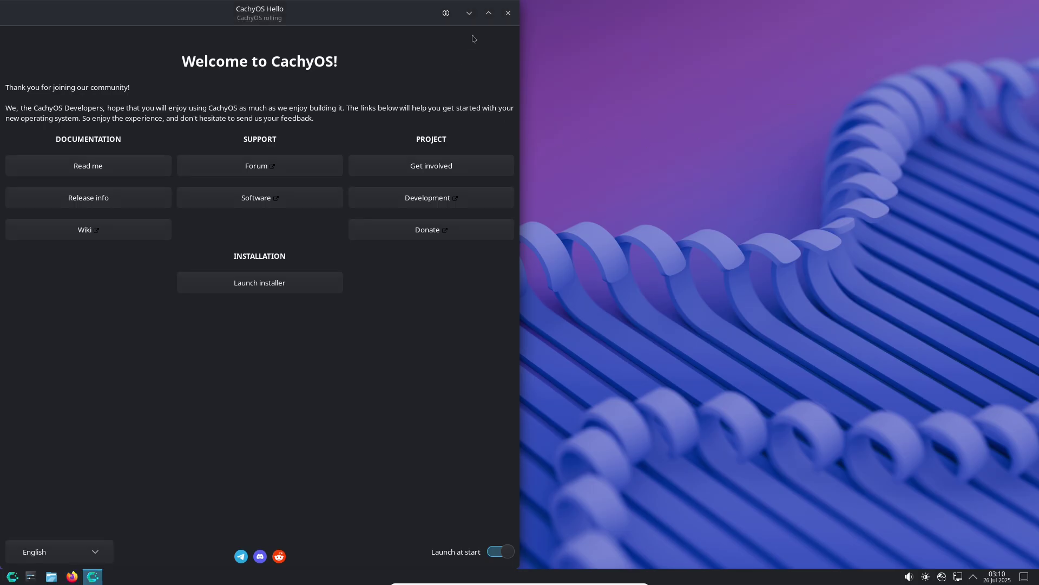
{"action": "left_click", "coordinate": [489, 13]}
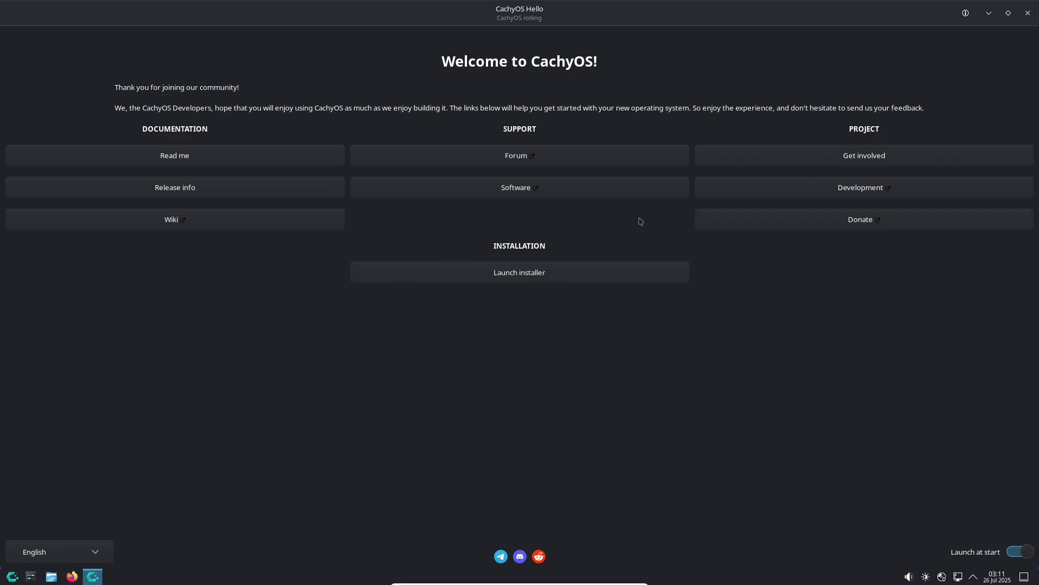
{"action": "left_click", "coordinate": [548, 272]}
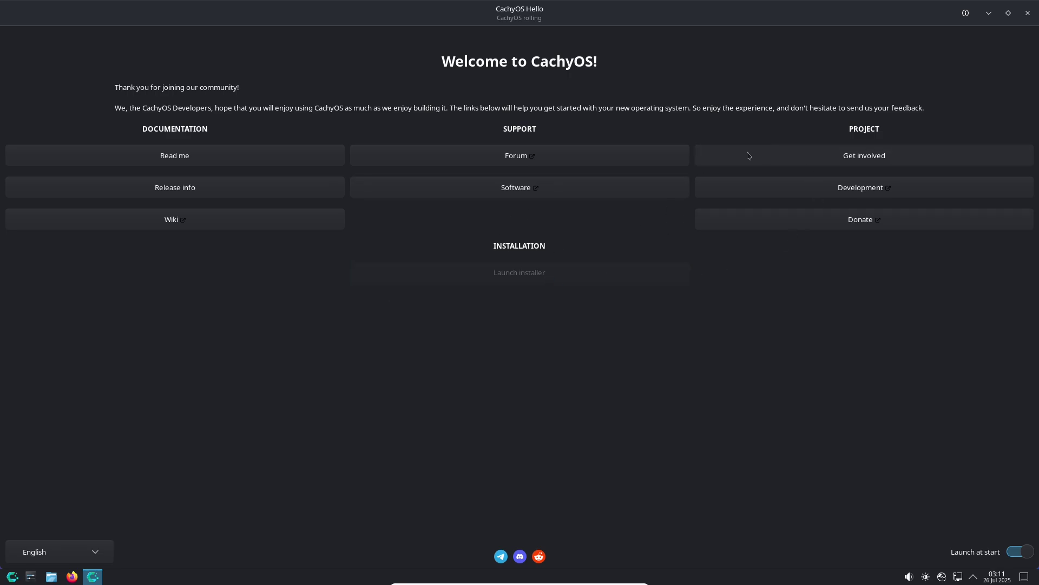
Close Hello, dismiss the bootloader chooser, and enlarge the application launcher menu.
{"action": "left_click", "coordinate": [1027, 15]}
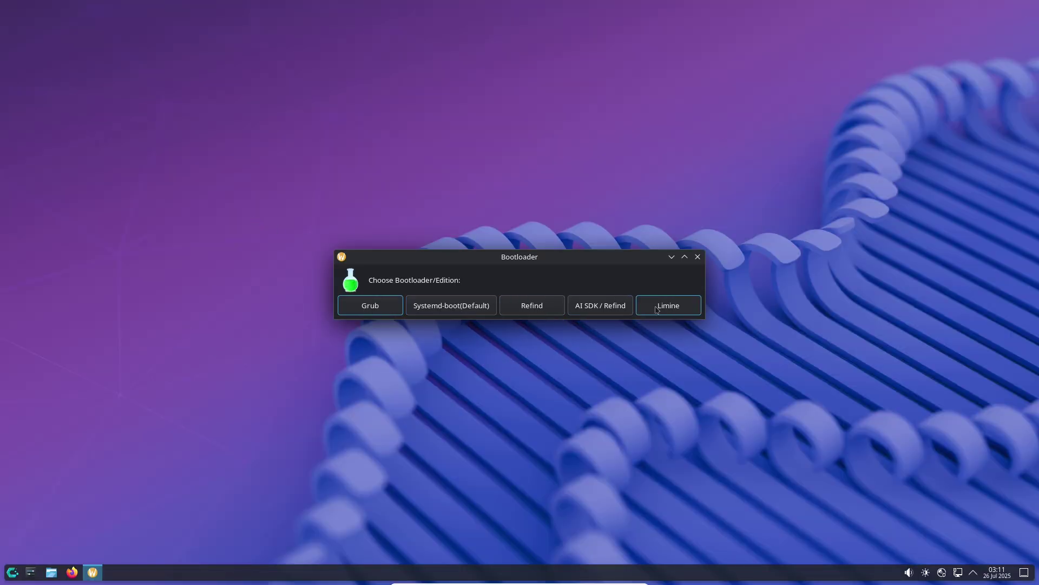
{"action": "left_click", "coordinate": [698, 256]}
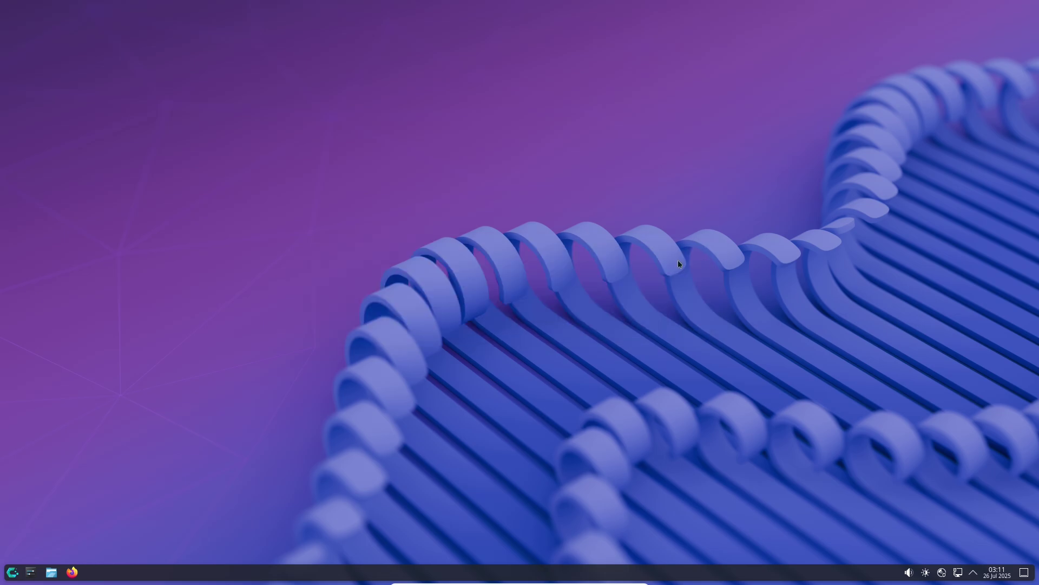
{"action": "left_click", "coordinate": [12, 571]}
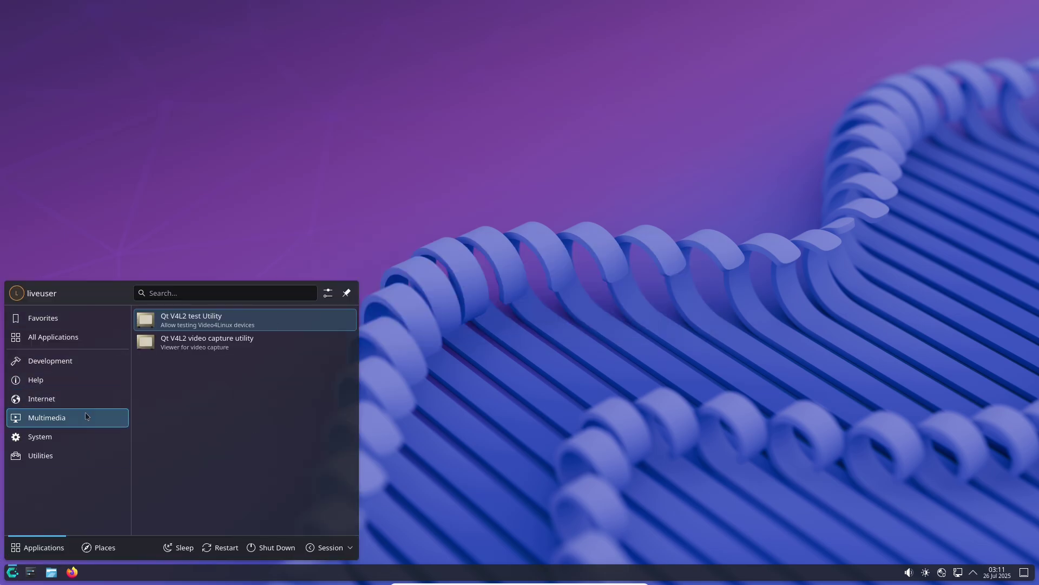
{"action": "left_click_drag", "start_coordinate": [357, 281], "coordinate": [566, 115]}
Launch Konsole, maximize it, and enlarge the terminal font.
{"action": "mouse_move", "coordinate": [67, 290]}
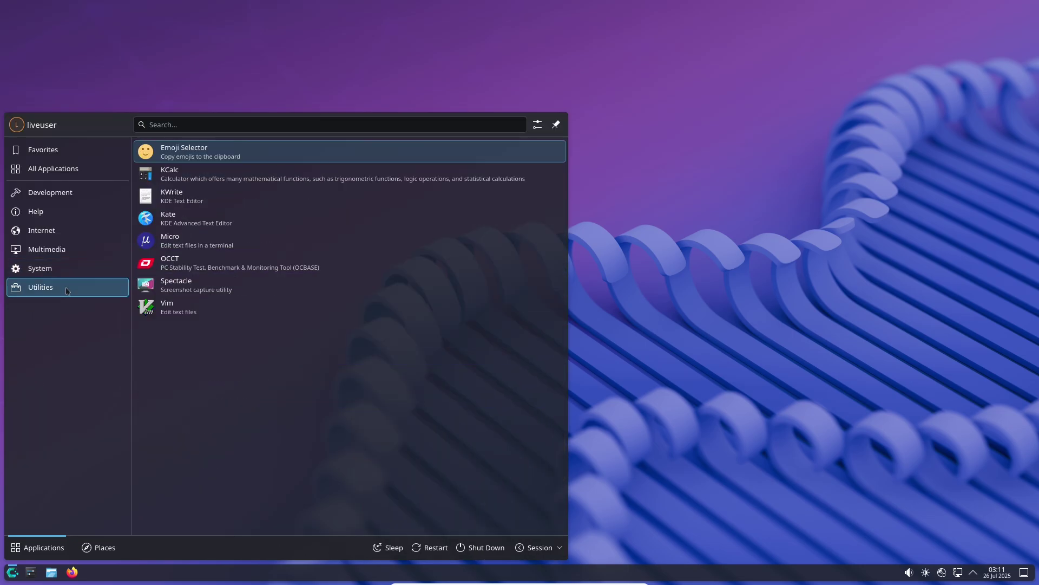
{"action": "mouse_move", "coordinate": [54, 268]}
{"action": "left_click", "coordinate": [189, 417]}
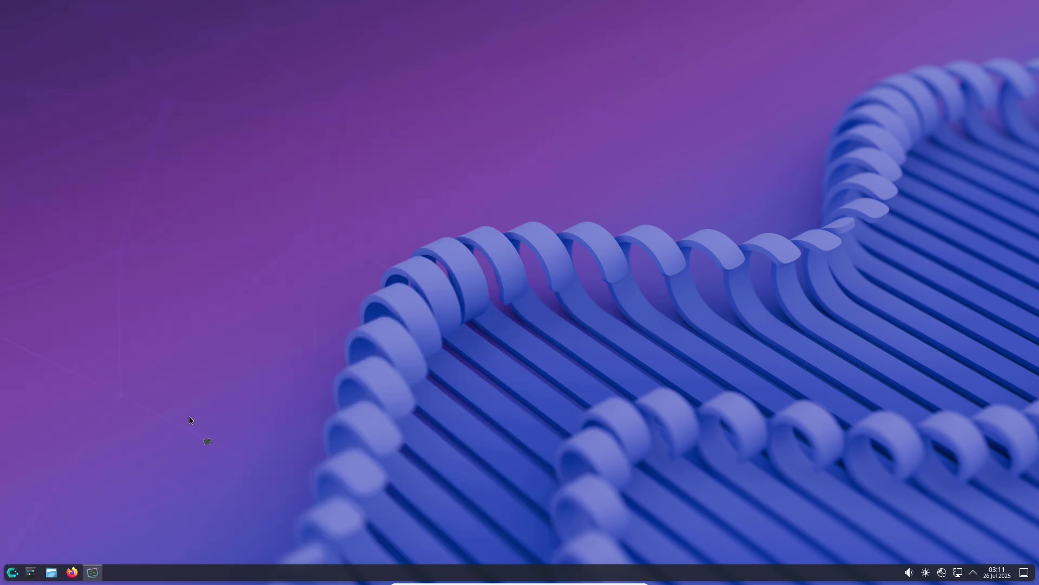
{"action": "left_click", "coordinate": [744, 157]}
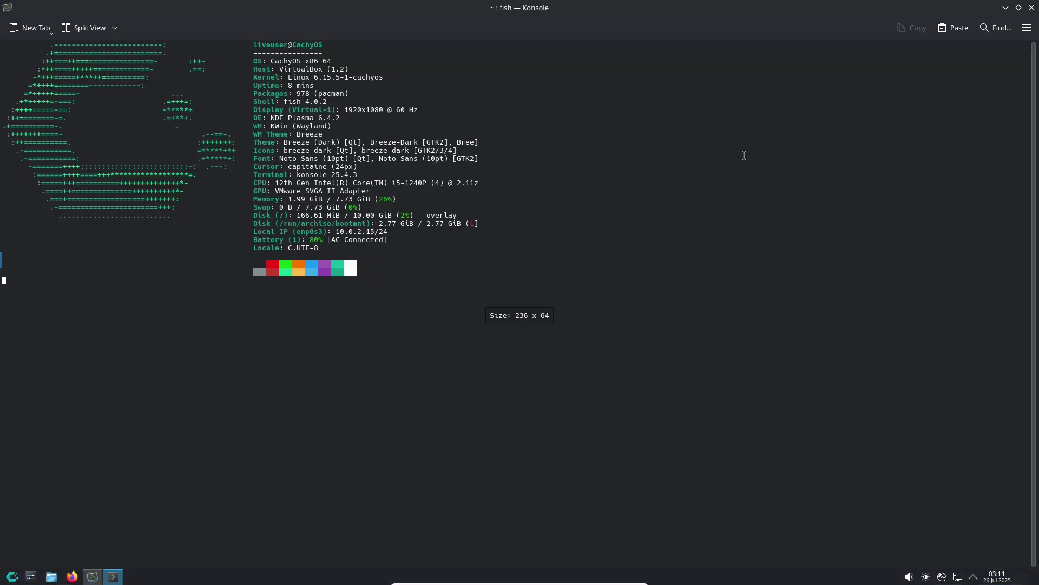
{"action": "key", "text": "ctrl+plus"}
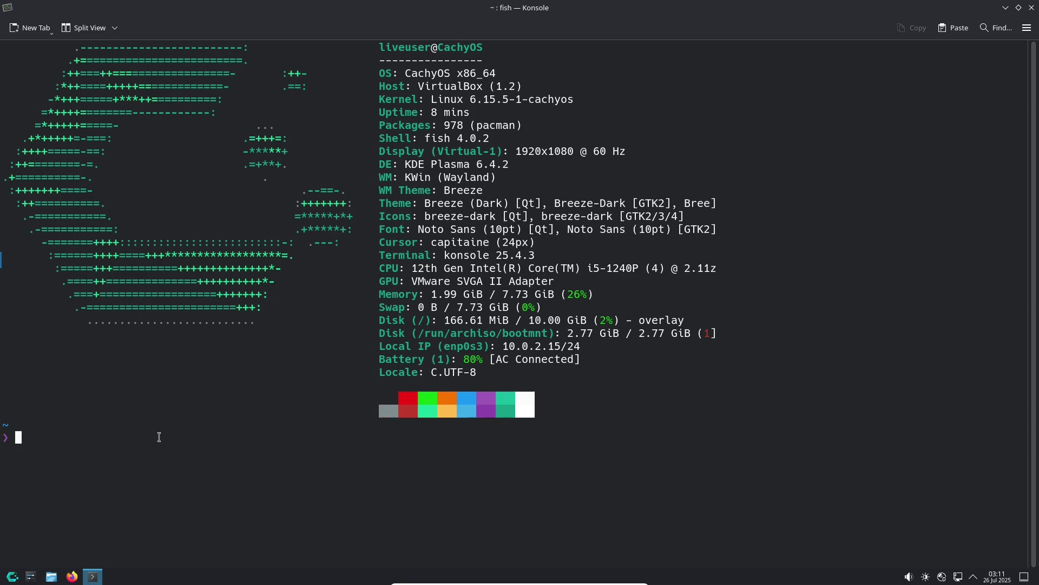
Run sudo pacman -S inxi, then open a new tab and close the stalled sudo tab.
{"action": "type", "text": "sudo pacman -S inxi"}
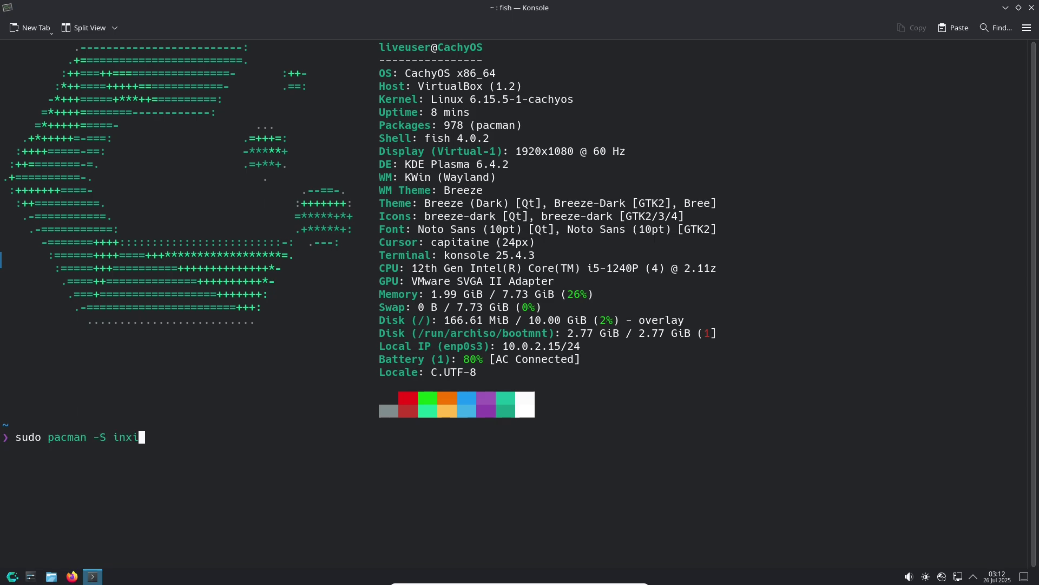
{"action": "key", "text": "Return"}
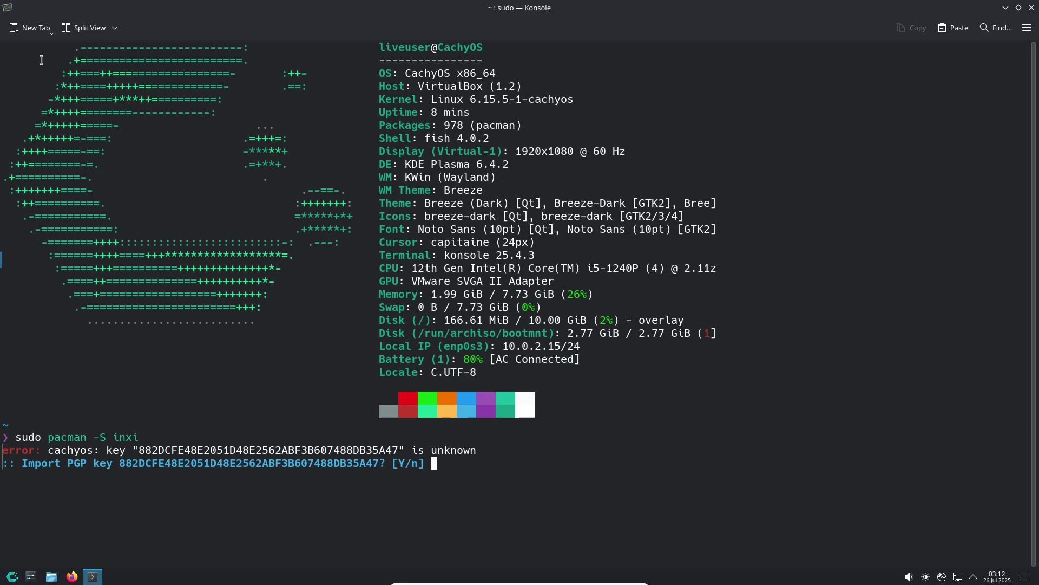
{"action": "left_click", "coordinate": [30, 27]}
{"action": "left_click", "coordinate": [36, 48]}
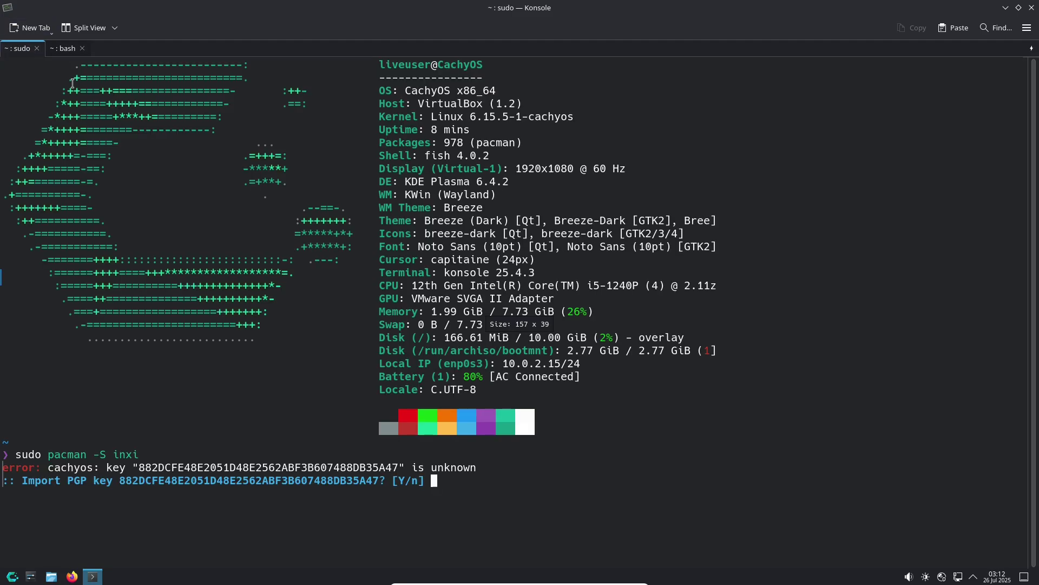
{"action": "left_click", "coordinate": [38, 48]}
{"action": "left_click", "coordinate": [609, 319]}
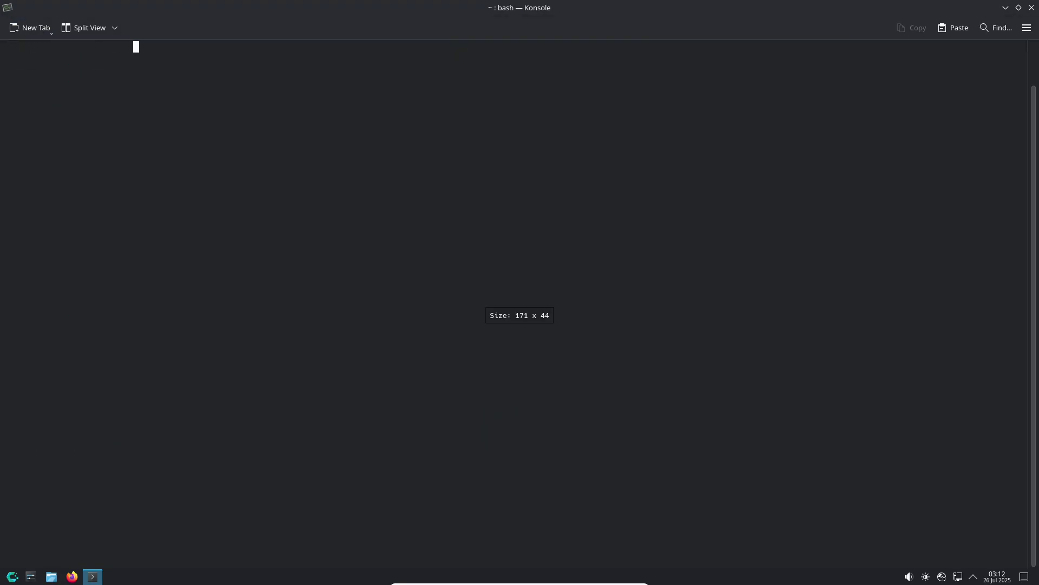
Run inxi -sv8 and browse the report, selecting its Info, Graphics/Audio and System sections.
{"action": "type", "text": "inxi"}
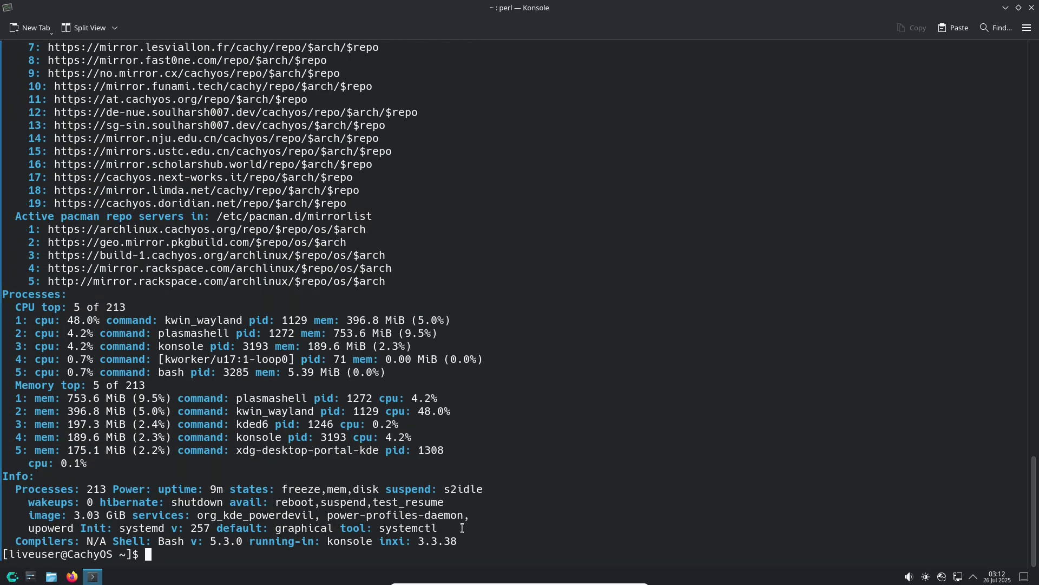
{"action": "left_click_drag", "start_coordinate": [460, 541], "coordinate": [14, 467]}
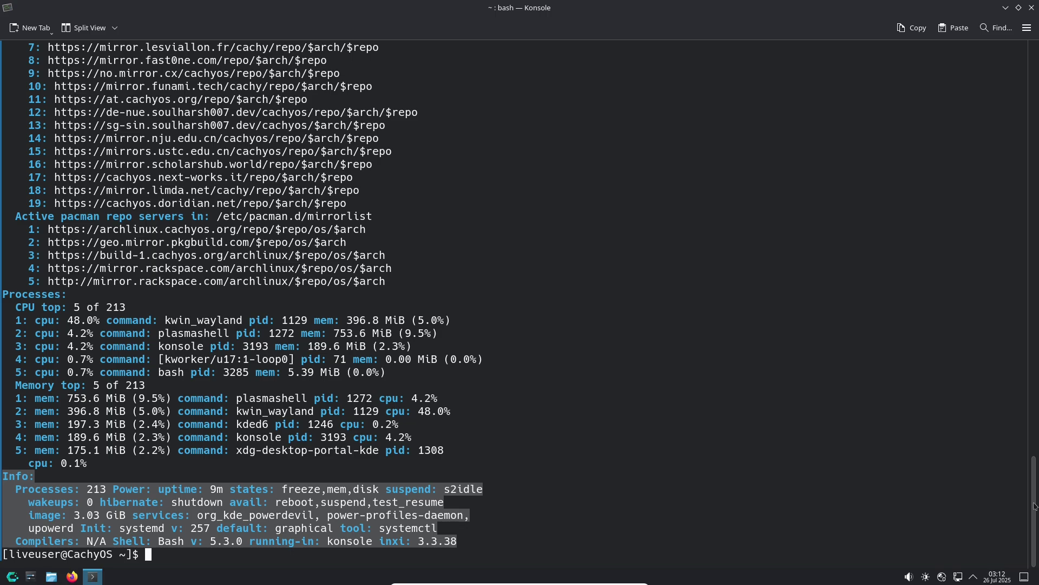
{"action": "left_click_drag", "start_coordinate": [1035, 506], "coordinate": [1009, 226]}
{"action": "left_click_drag", "start_coordinate": [3, 177], "coordinate": [430, 487]}
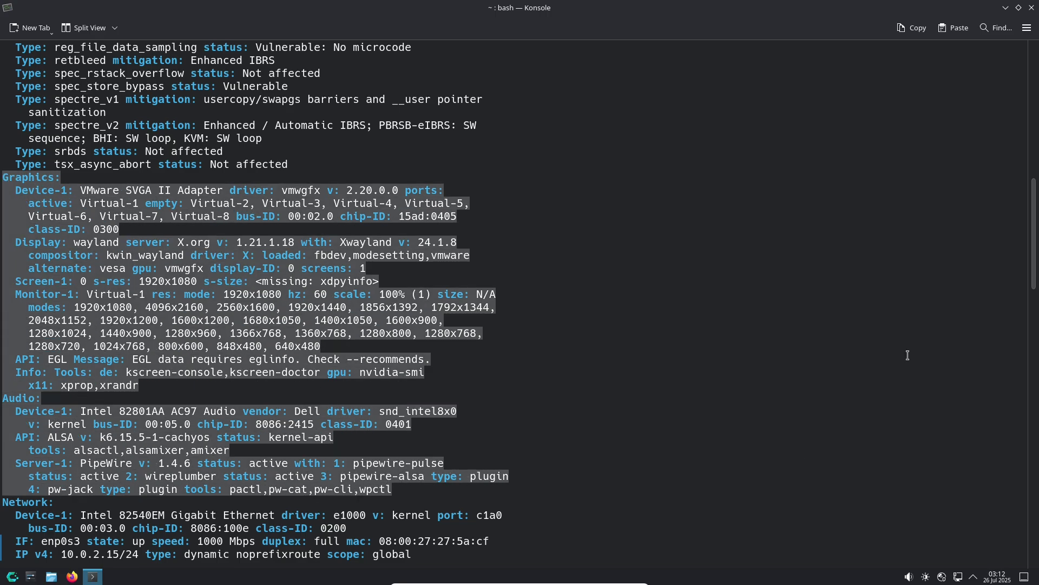
{"action": "left_click_drag", "start_coordinate": [1025, 287], "coordinate": [1023, 149]}
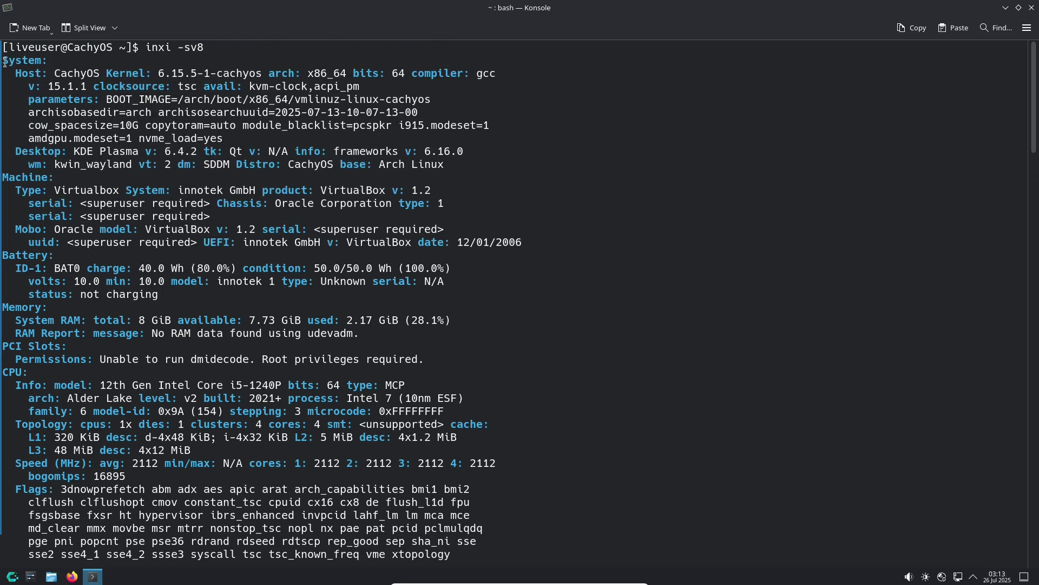
{"action": "left_click_drag", "start_coordinate": [4, 61], "coordinate": [468, 171]}
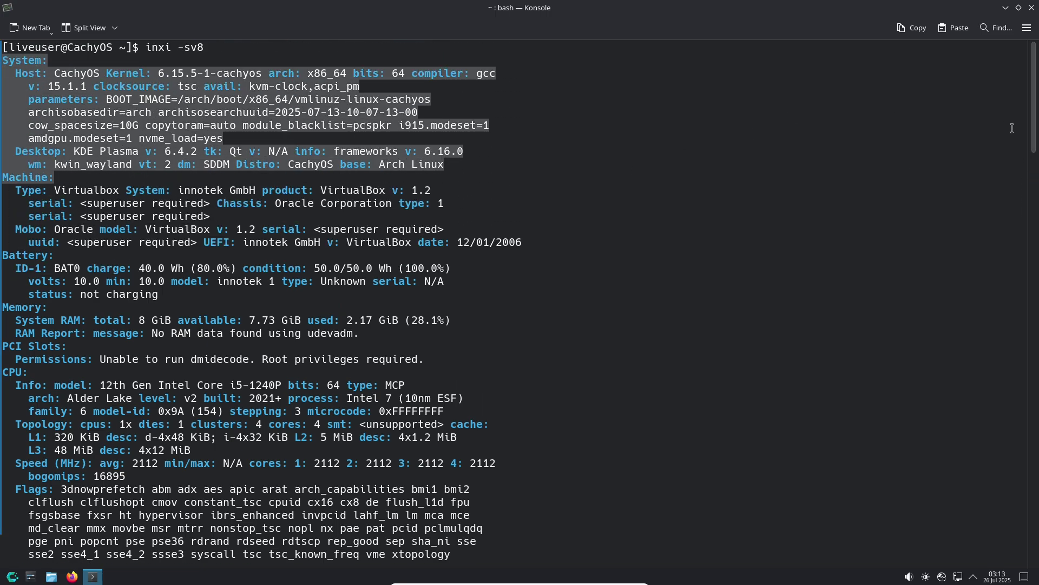
{"action": "scroll", "coordinate": [1012, 129], "scroll_direction": "down", "scroll_amount": 20}
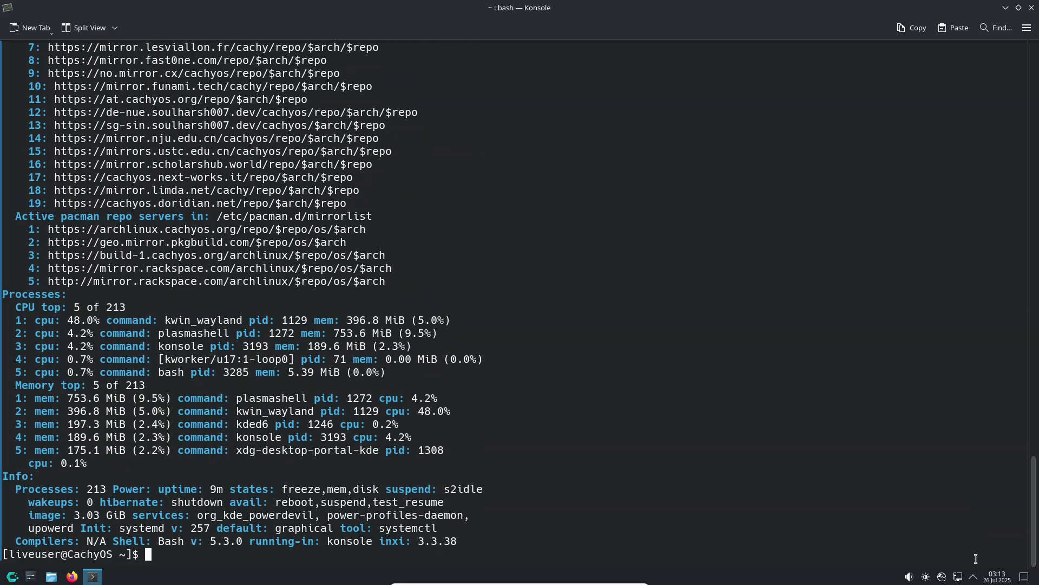
Clear the terminal and try installing btop with sudo pacman -Sy btop, accepting the PGP key prompts.
{"action": "type", "text": "clear"}
{"action": "key", "text": "Return"}
{"action": "type", "text": "sudo "}
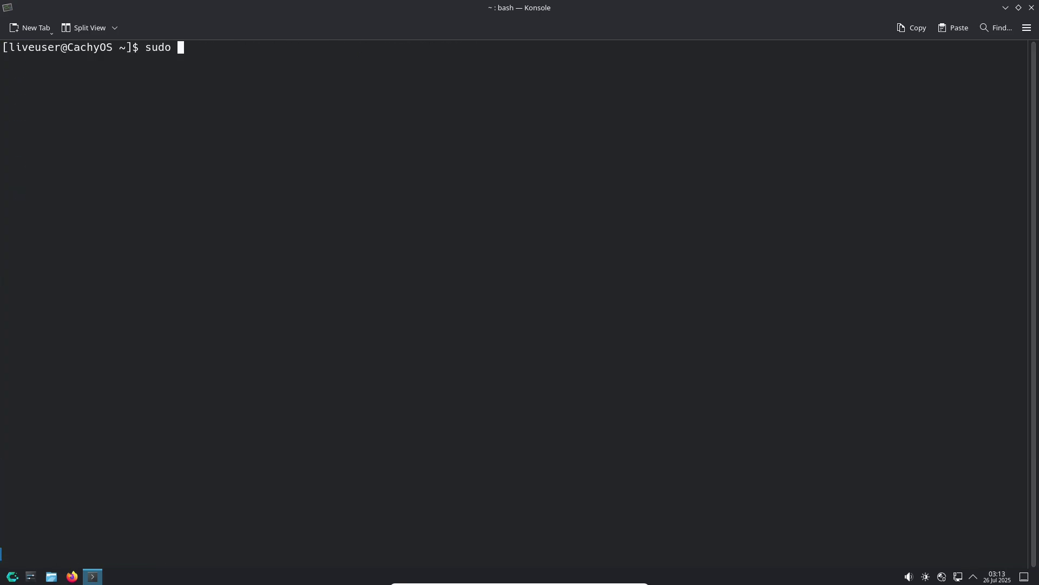
{"action": "type", "text": "pacman -Sy btop"}
{"action": "key", "text": "Return"}
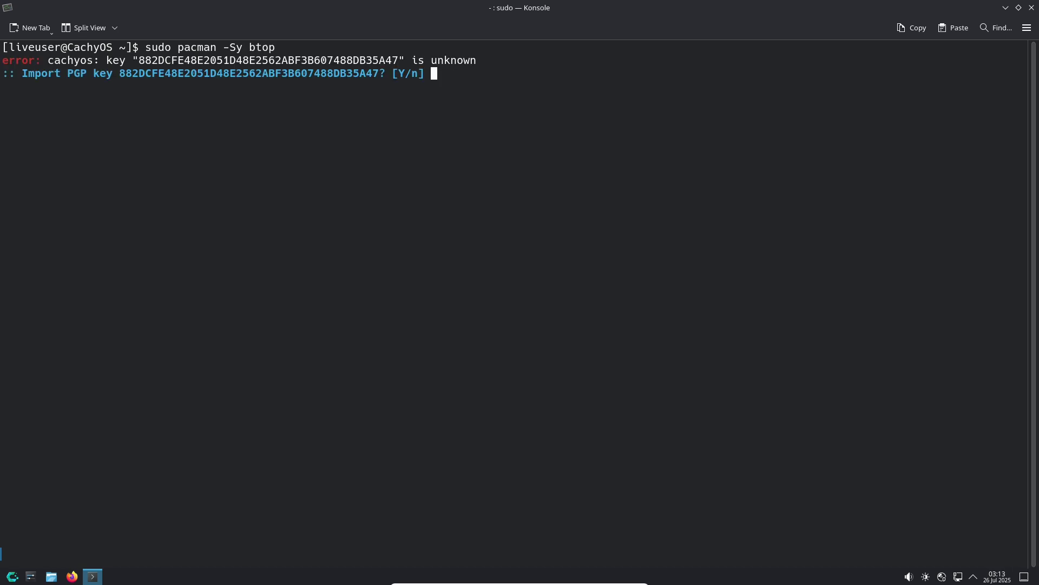
{"action": "type", "text": "y"}
{"action": "key", "text": "Return"}
{"action": "type", "text": "y"}
{"action": "key", "text": "Return"}
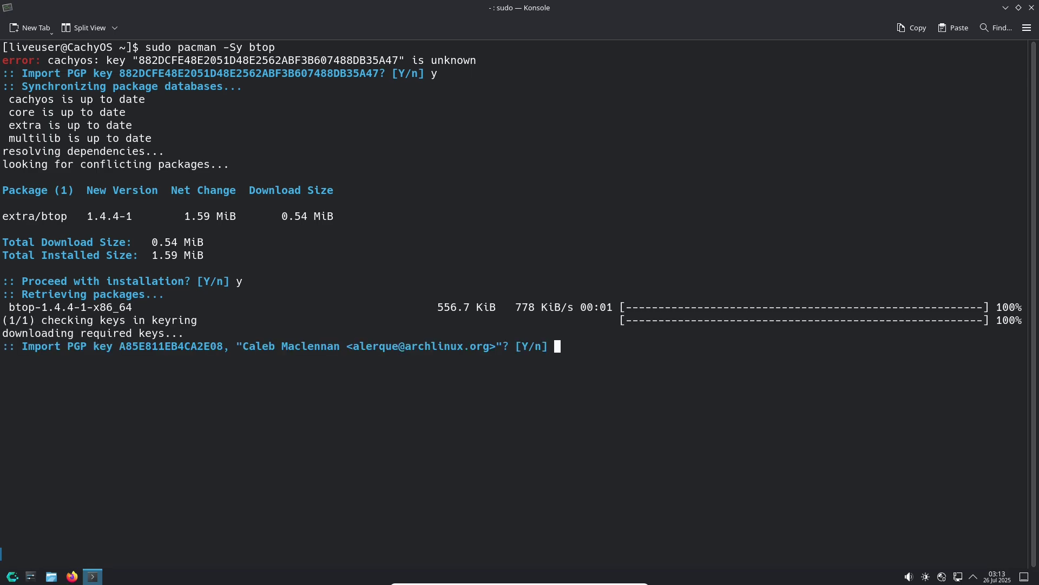
{"action": "key", "text": "Return"}
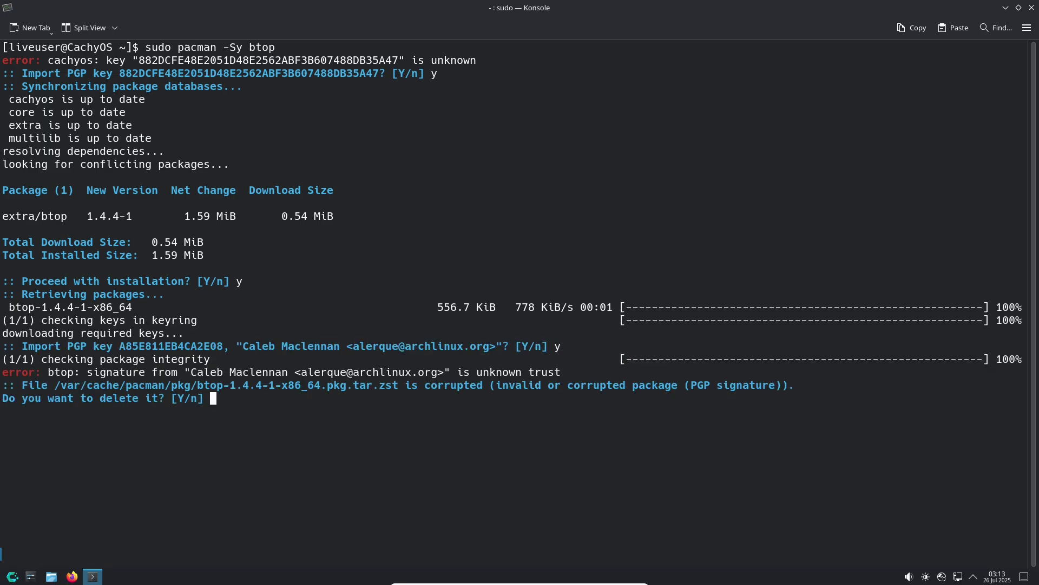
{"action": "type", "text": "y"}
{"action": "key", "text": "Return"}
Retry sudo pacman -S btop, delete the corrupted package again, then try running btop.
{"action": "type", "text": "sudo"}
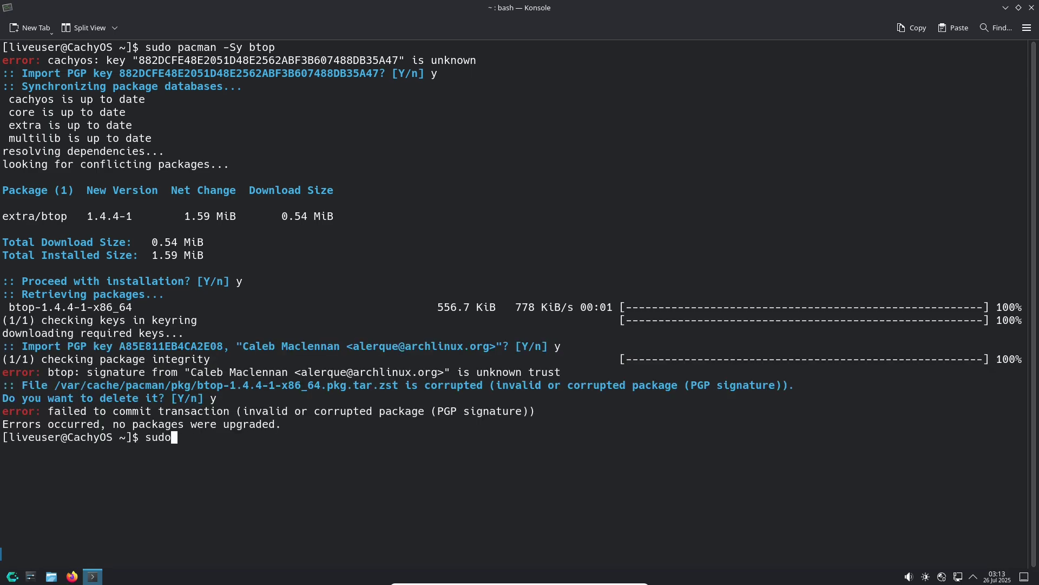
{"action": "type", "text": " pacman -S btop"}
{"action": "key", "text": "Return"}
{"action": "type", "text": "y"}
{"action": "key", "text": "Return"}
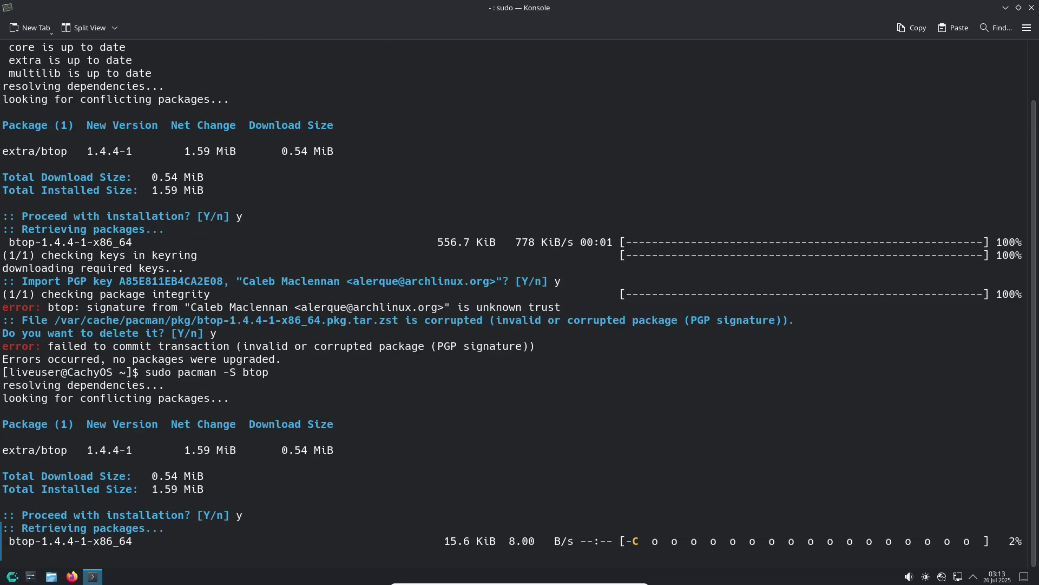
{"action": "type", "text": "y"}
{"action": "key", "text": "Return"}
{"action": "type", "text": "btop"}
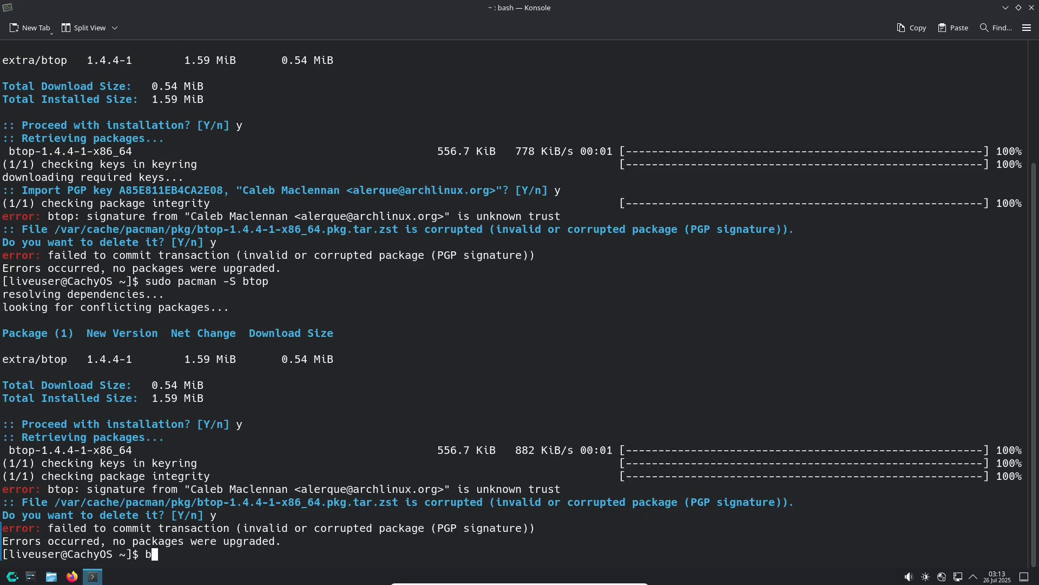
{"action": "key", "text": "Return"}
Clear the screen and attempt sudo pacman -S htop, answering y to every prompt.
{"action": "type", "text": "su"}
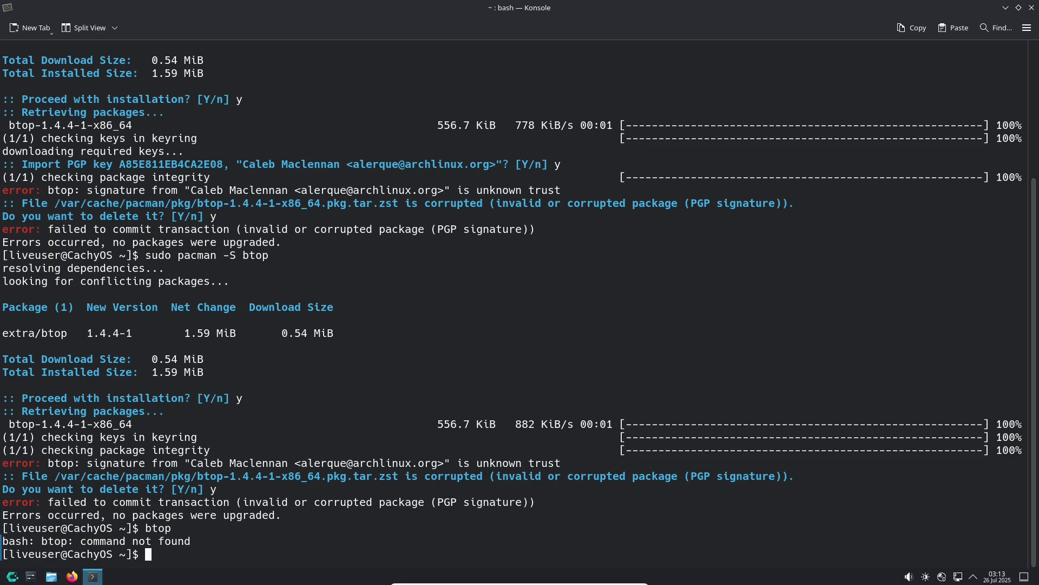
{"action": "type", "text": "clear"}
{"action": "key", "text": "Return"}
{"action": "type", "text": "sudo"}
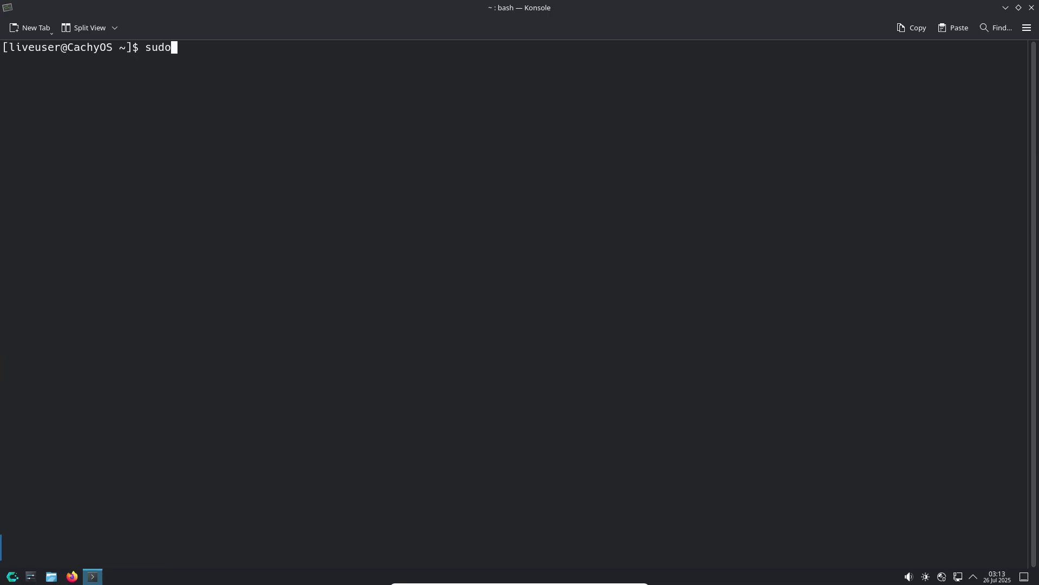
{"action": "type", "text": " pacman -S htop"}
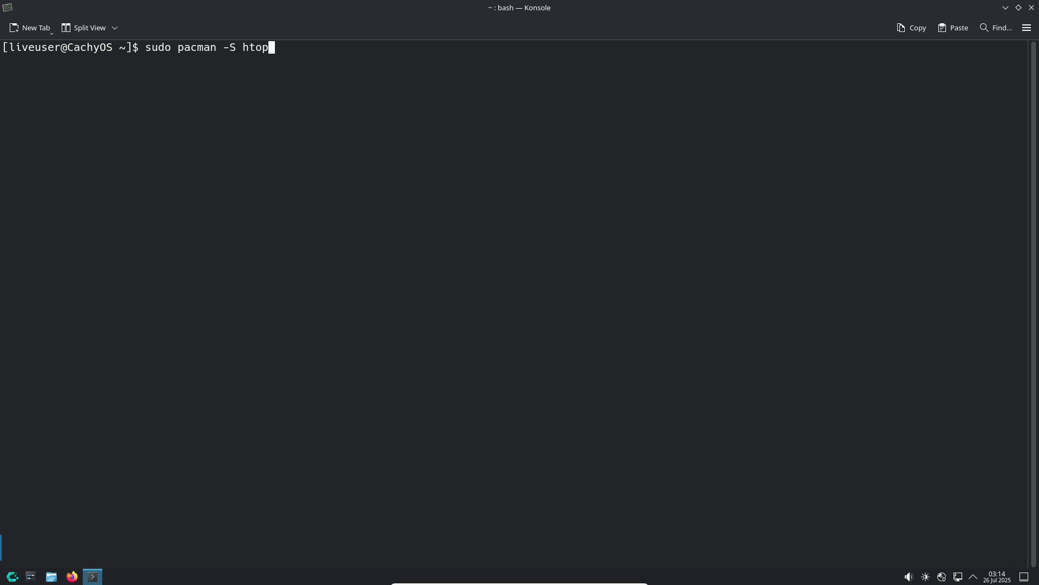
{"action": "key", "text": "Return"}
{"action": "type", "text": "y"}
{"action": "key", "text": "Return"}
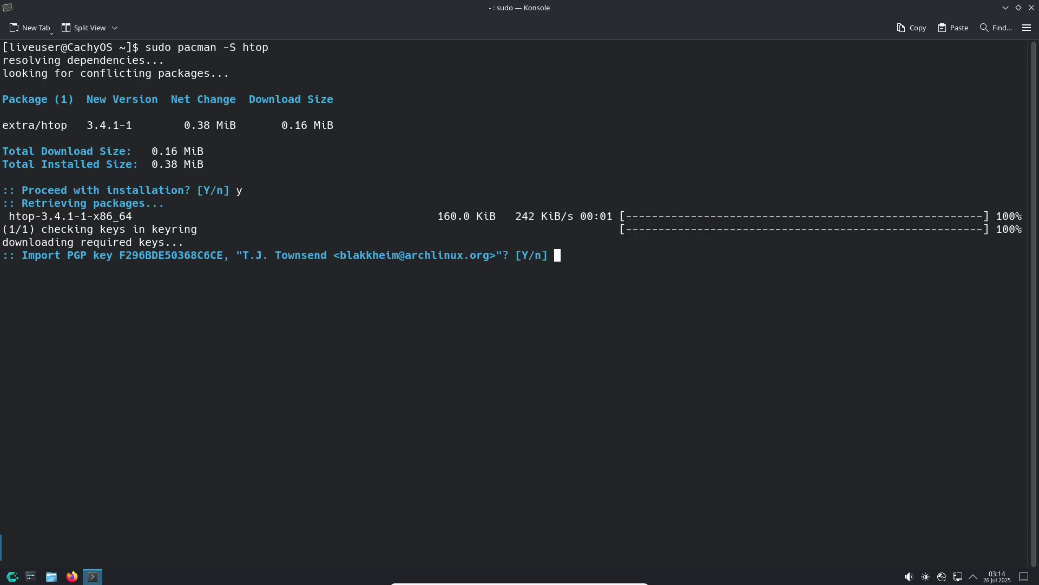
{"action": "type", "text": "y"}
{"action": "key", "text": "Return"}
{"action": "type", "text": "y"}
{"action": "key", "text": "Return"}
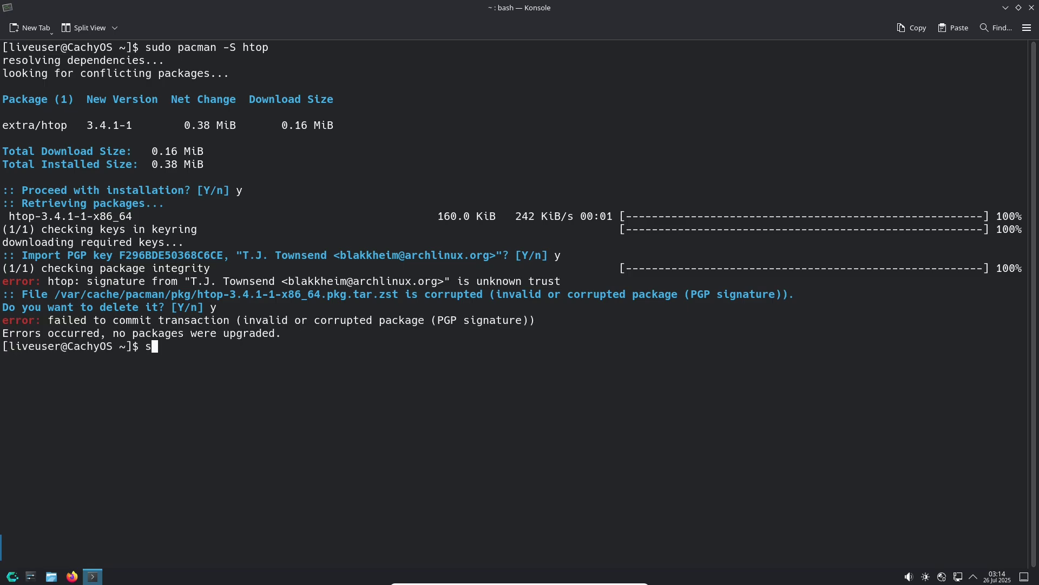
Clear the terminal and check the Python version, which reports Python 3.13.5.
{"action": "type", "text": "clear"}
{"action": "key", "text": "Return"}
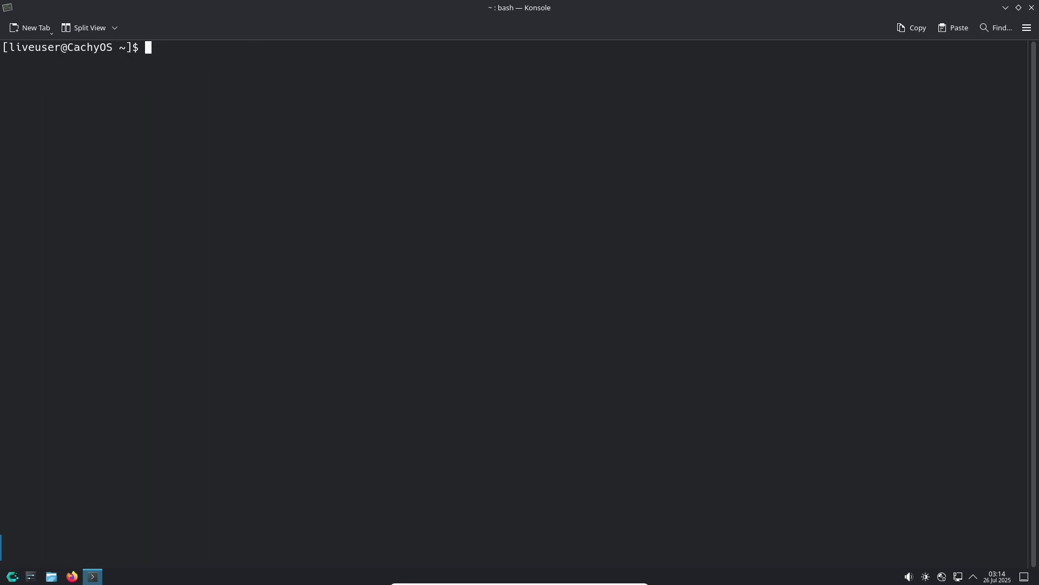
{"action": "type", "text": "exi"}
{"action": "key", "text": "BackSpace"}
{"action": "key", "text": "BackSpace"}
{"action": "key", "text": "BackSpace"}
{"action": "type", "text": "python3 --versiob"}
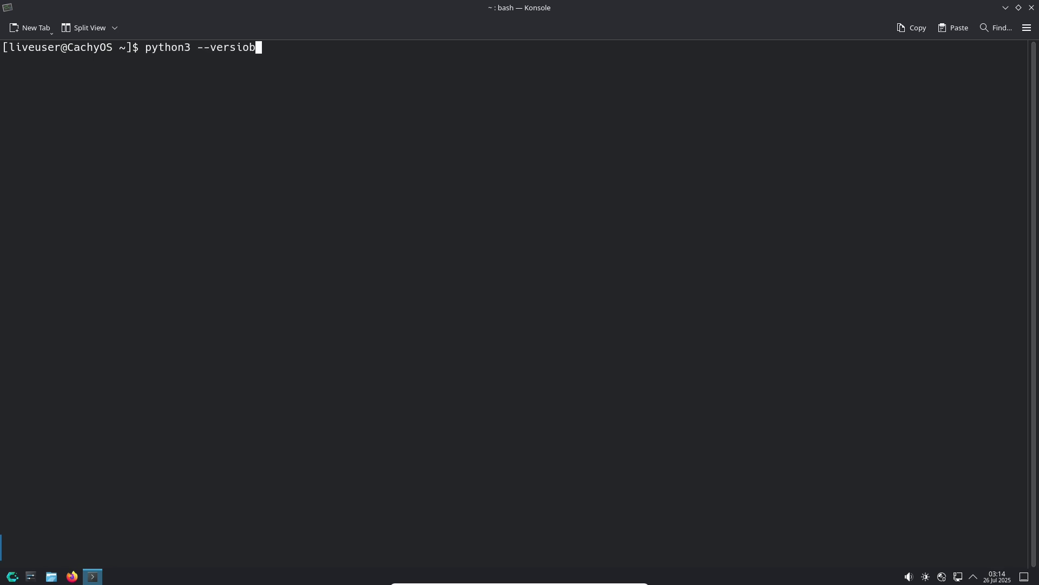
{"action": "key", "text": "Return"}
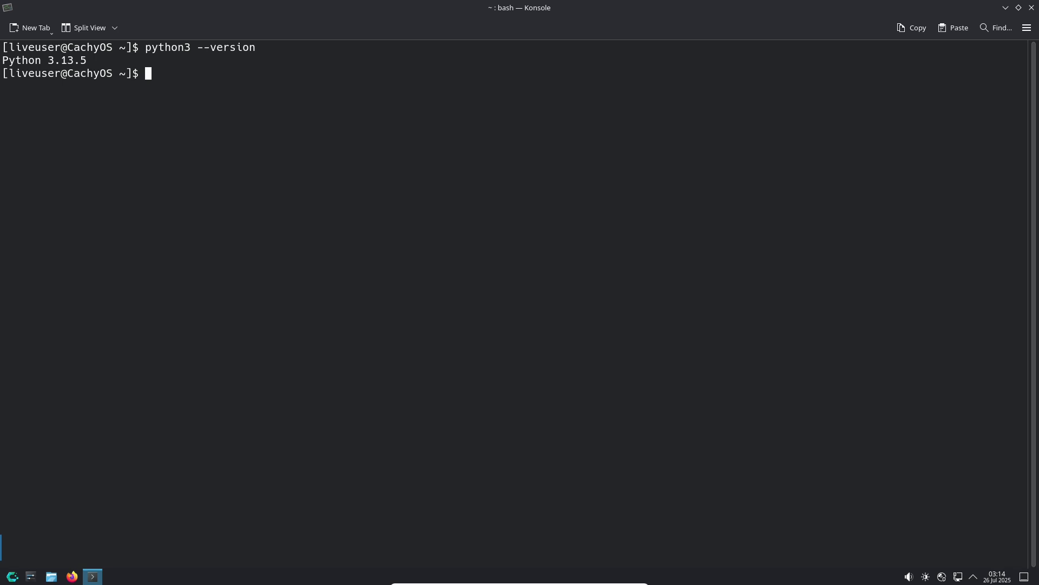
Exit Konsole and show All Applications in the Kickoff launcher.
{"action": "type", "text": "exit"}
{"action": "key", "text": "Return"}
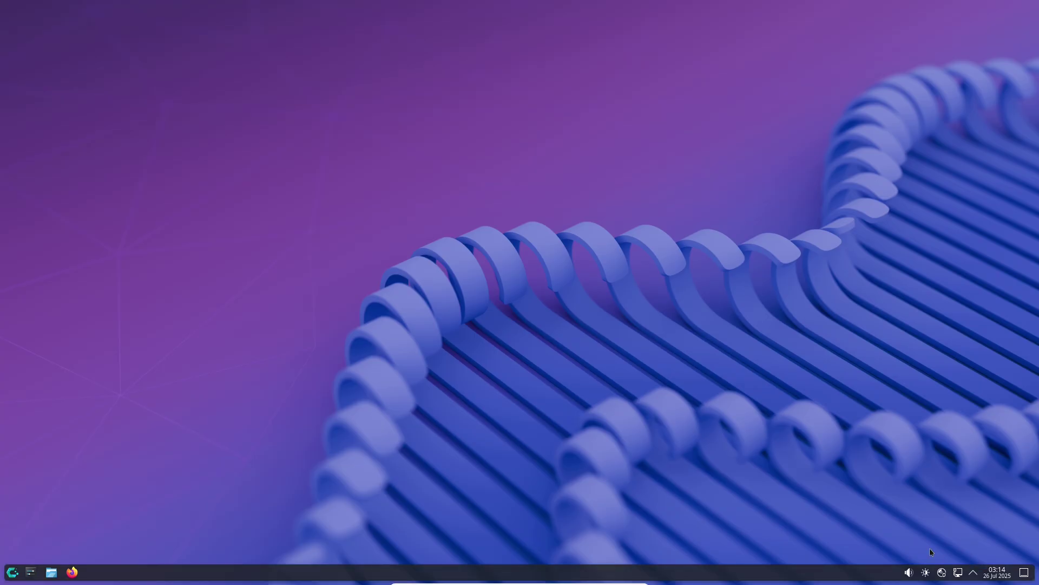
{"action": "left_click", "coordinate": [12, 572]}
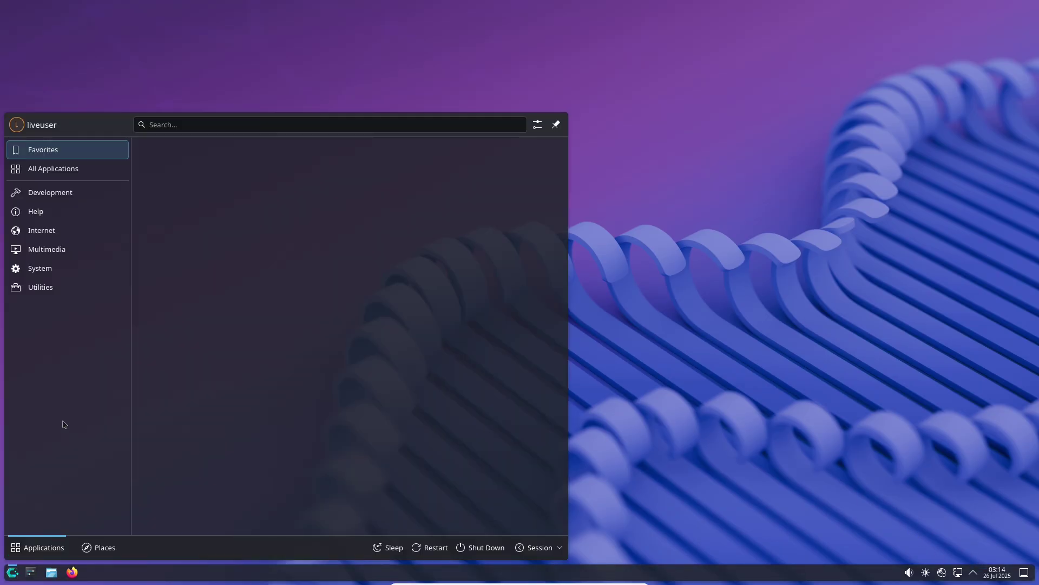
{"action": "left_click", "coordinate": [80, 174]}
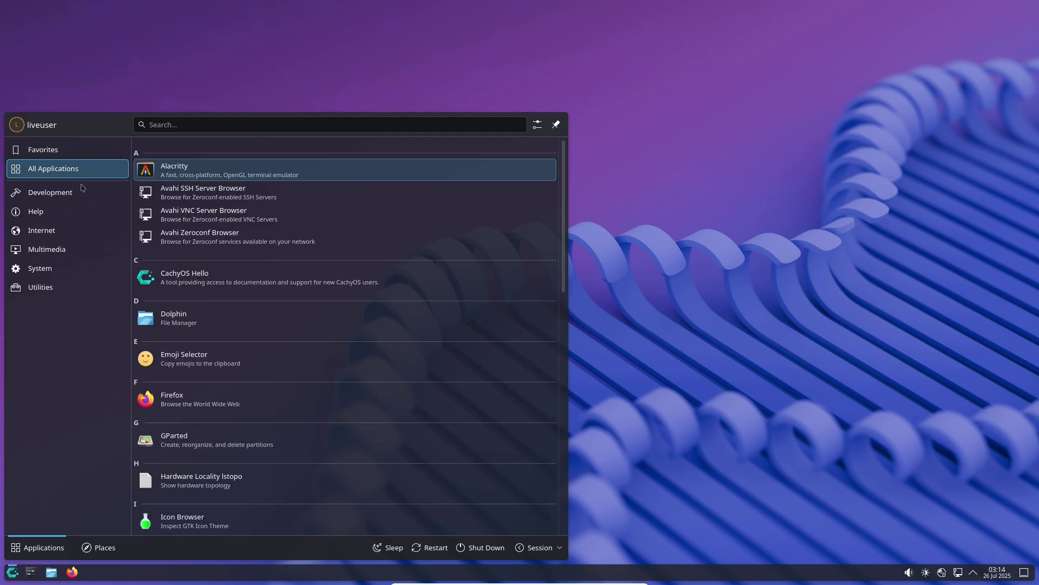
Close CachyOS Hello, launch System Settings and maximize its window.
{"action": "left_click", "coordinate": [190, 274]}
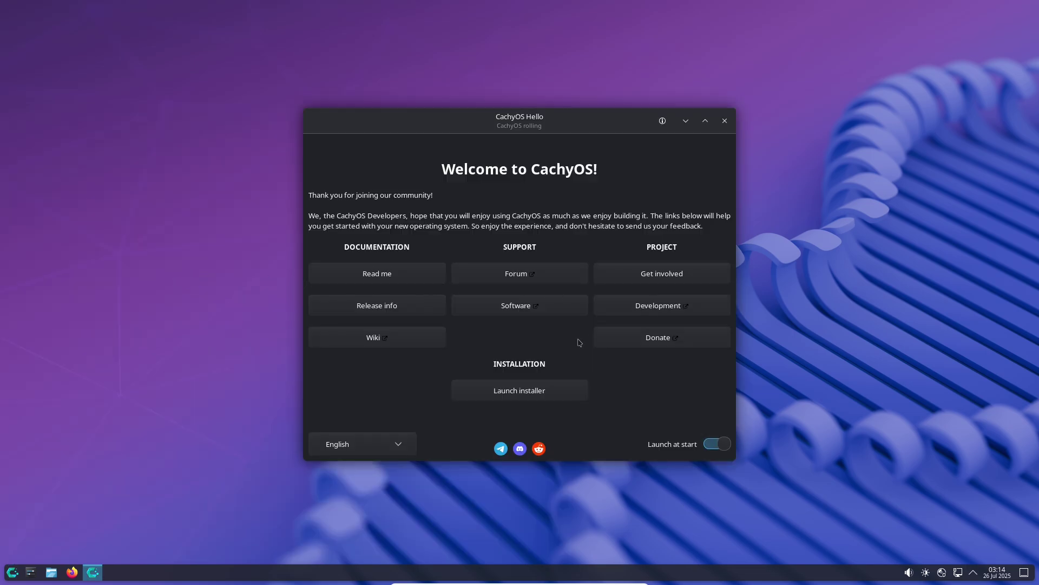
{"action": "left_click", "coordinate": [725, 121]}
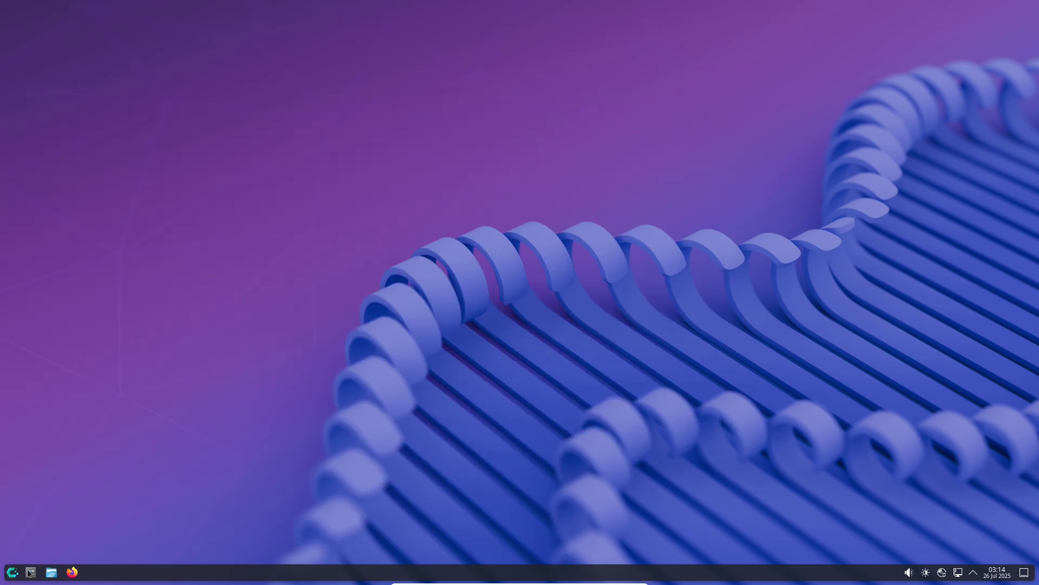
{"action": "left_click", "coordinate": [30, 572]}
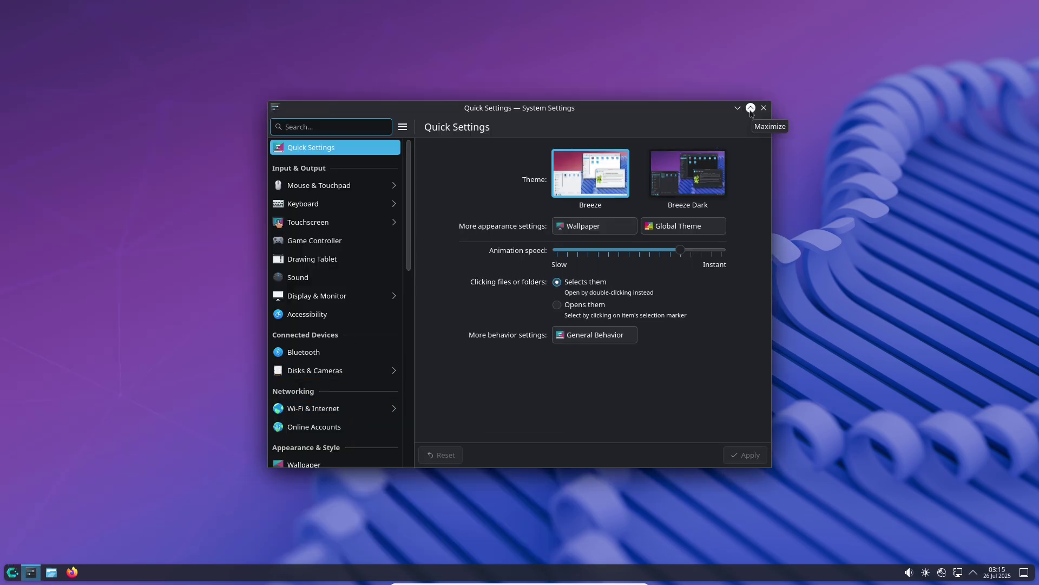
{"action": "left_click", "coordinate": [751, 108]}
Navigate to the Colors page under Colors & Themes.
{"action": "left_click_drag", "start_coordinate": [139, 367], "coordinate": [130, 557]}
{"action": "scroll", "coordinate": [81, 379], "scroll_direction": "up", "scroll_amount": 10}
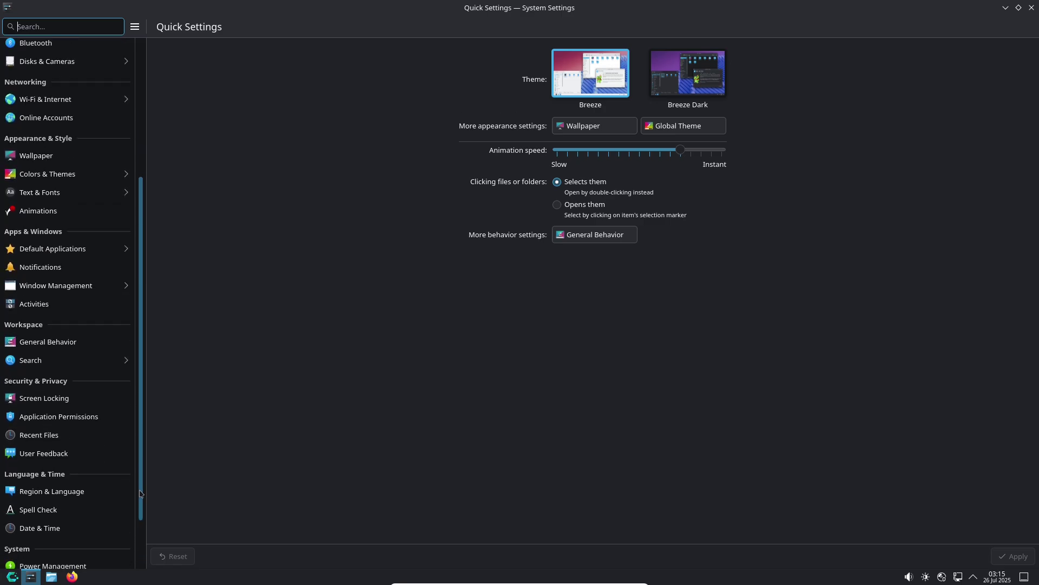
{"action": "left_click", "coordinate": [80, 365]}
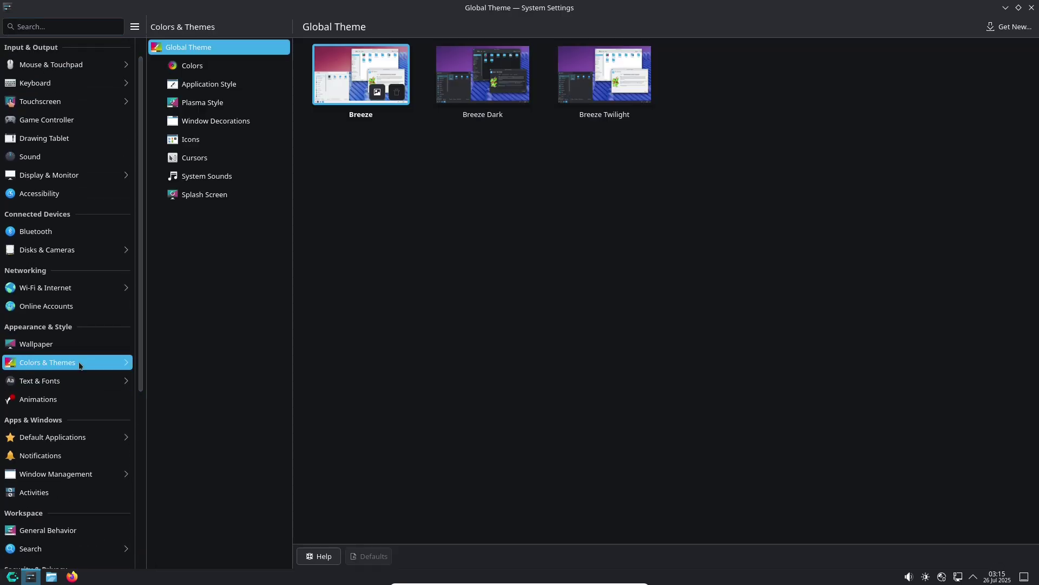
{"action": "left_click", "coordinate": [194, 66]}
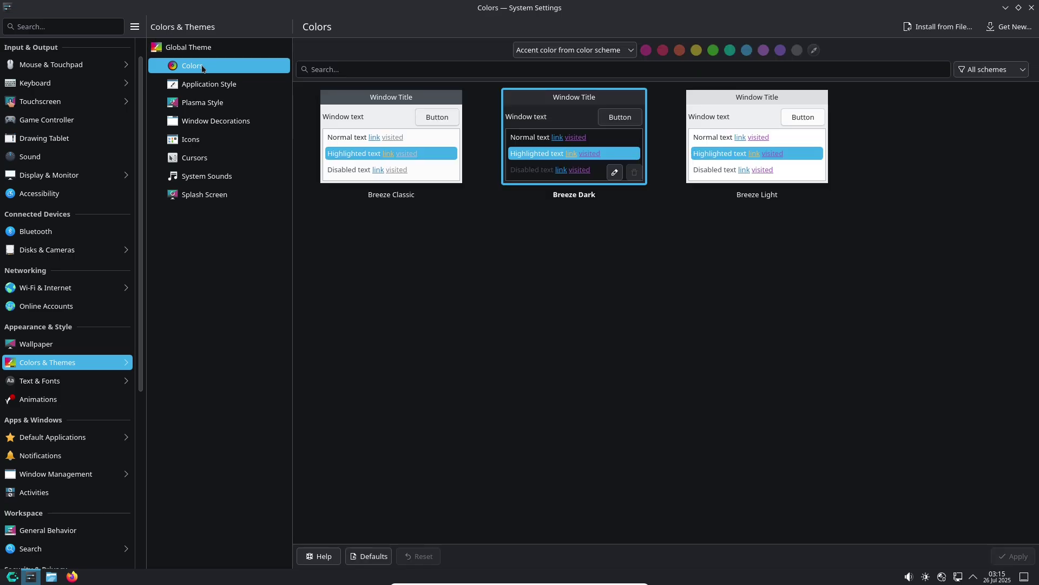
Download the Sweet KDE colour scheme via Get New, then select and apply Sweet.
{"action": "left_click", "coordinate": [1000, 28]}
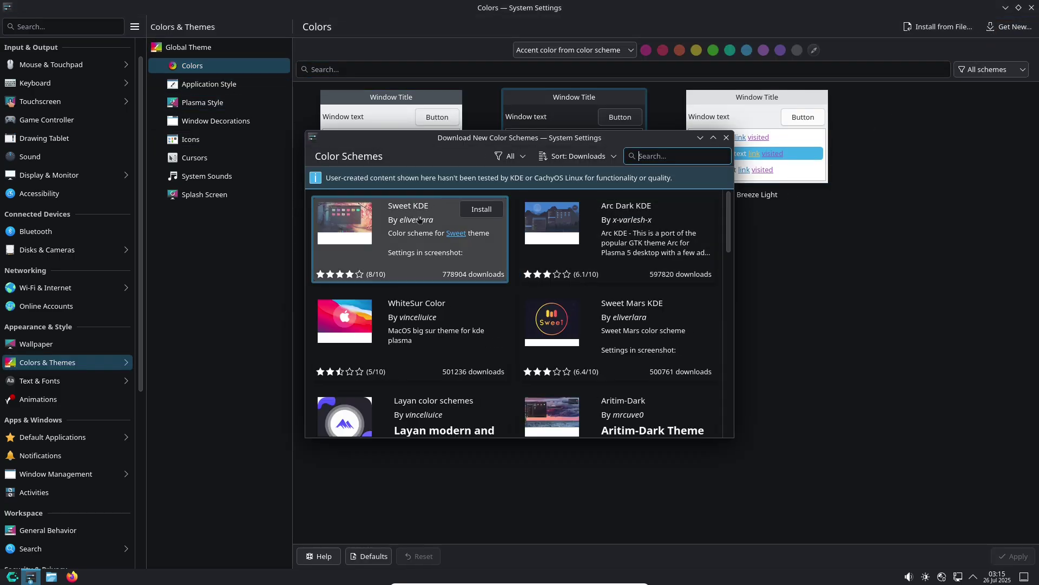
{"action": "left_click", "coordinate": [480, 211]}
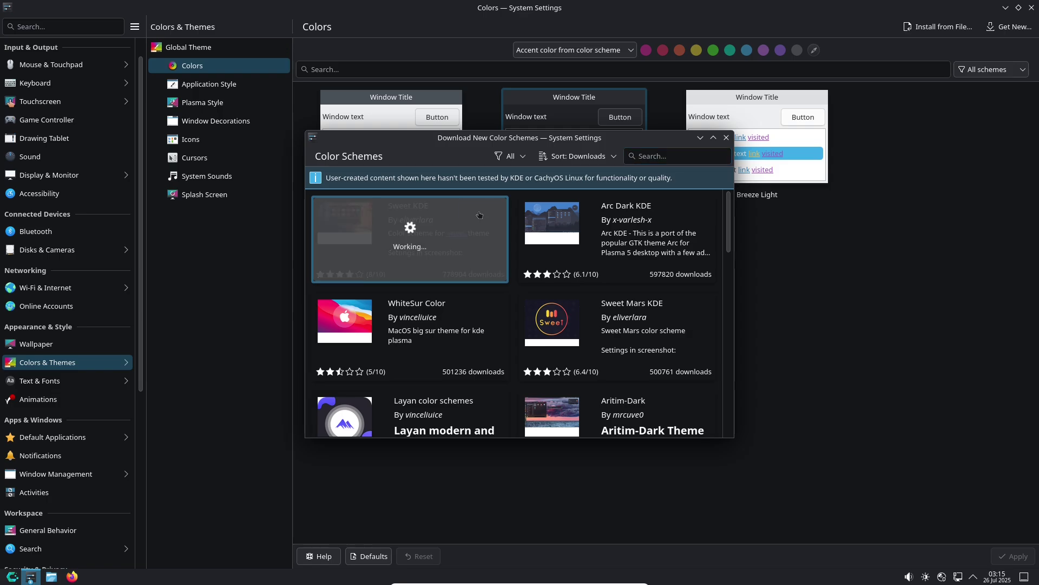
{"action": "left_click", "coordinate": [481, 211]}
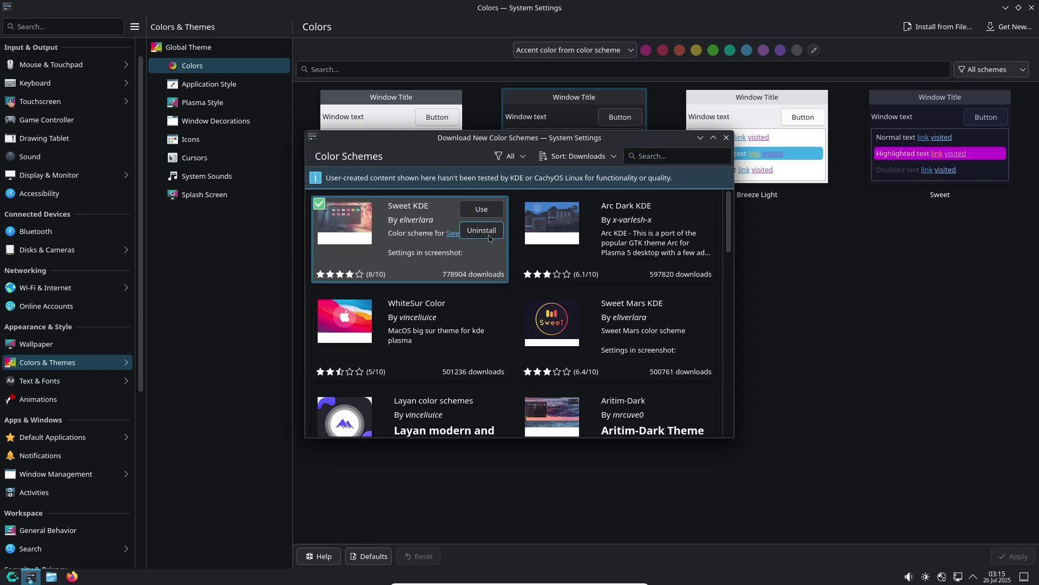
{"action": "left_click", "coordinate": [726, 138]}
{"action": "left_click", "coordinate": [953, 109]}
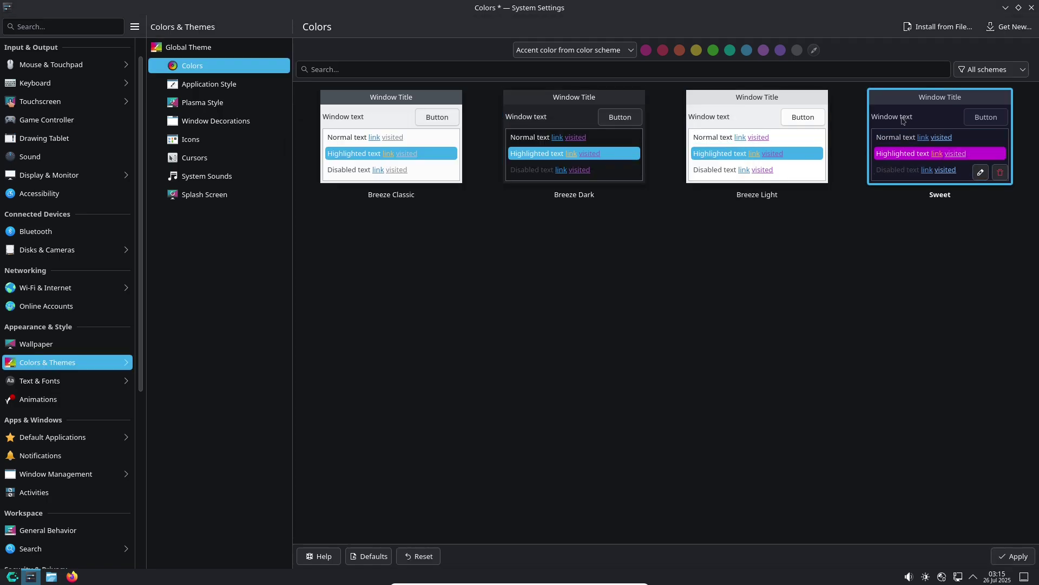
{"action": "left_click", "coordinate": [1014, 556]}
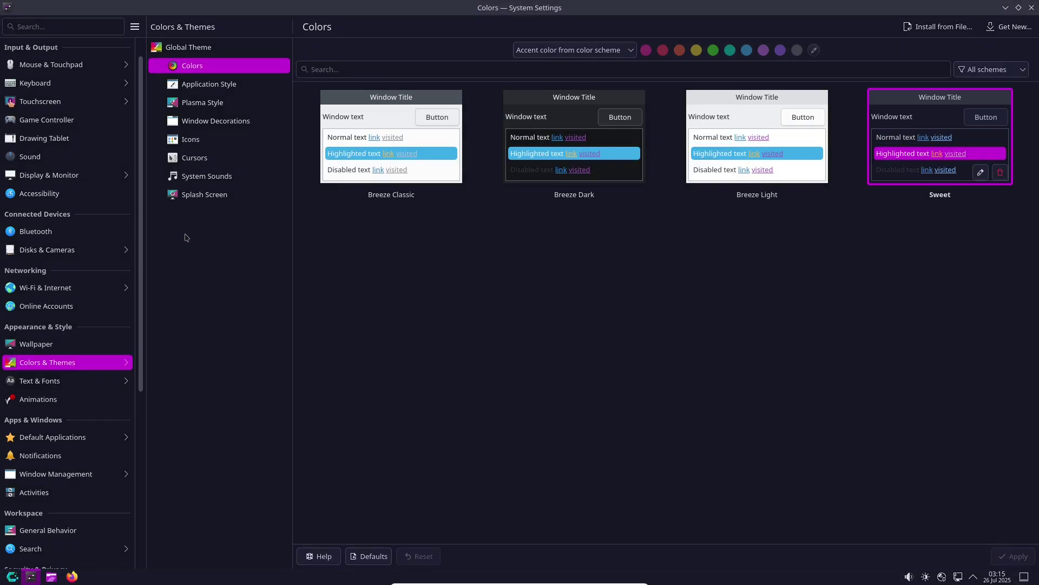
Try the MS Windows 9x application style, then apply the Breeze Light Plasma style.
{"action": "left_click", "coordinate": [16, 576]}
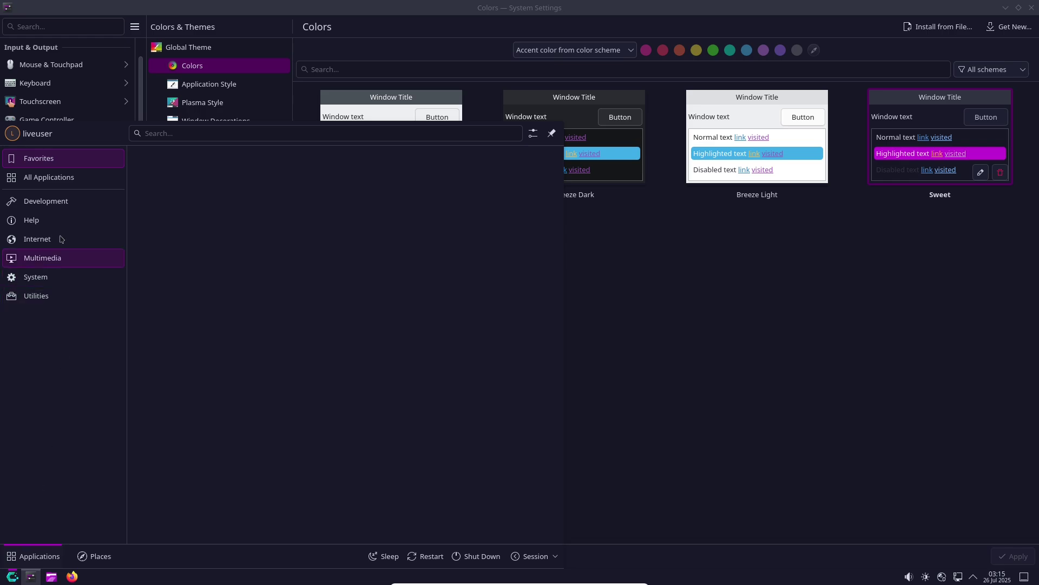
{"action": "key", "text": "Escape"}
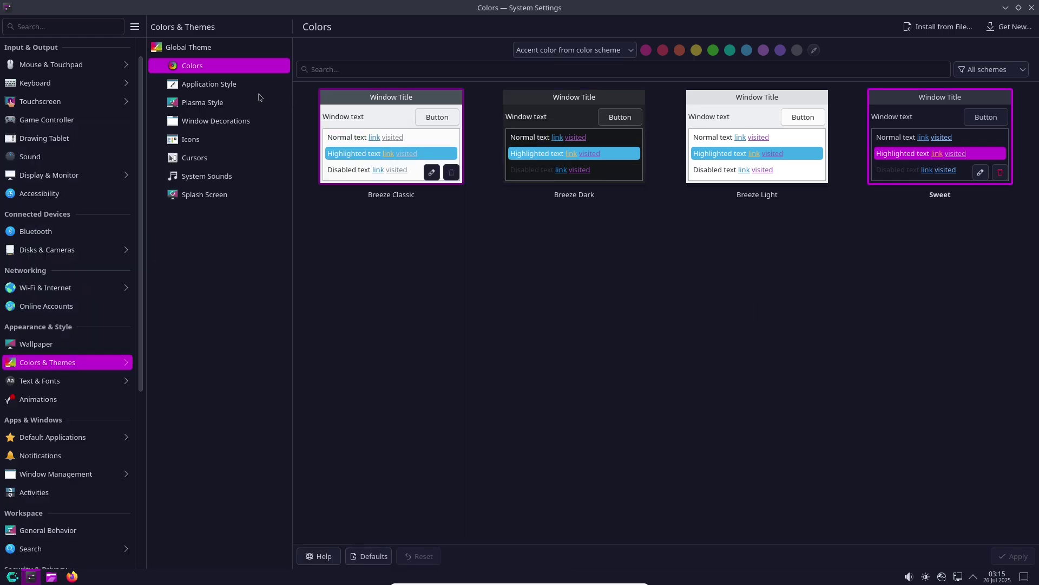
{"action": "left_click", "coordinate": [207, 86]}
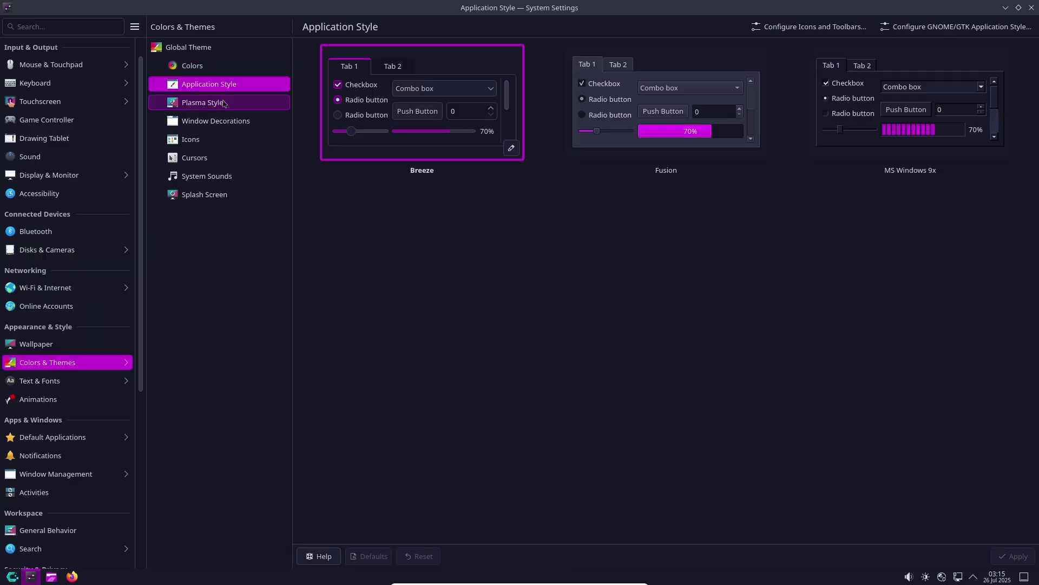
{"action": "key", "text": "Right"}
{"action": "key", "text": "Right"}
{"action": "key", "text": "Return"}
{"action": "left_click", "coordinate": [217, 105]}
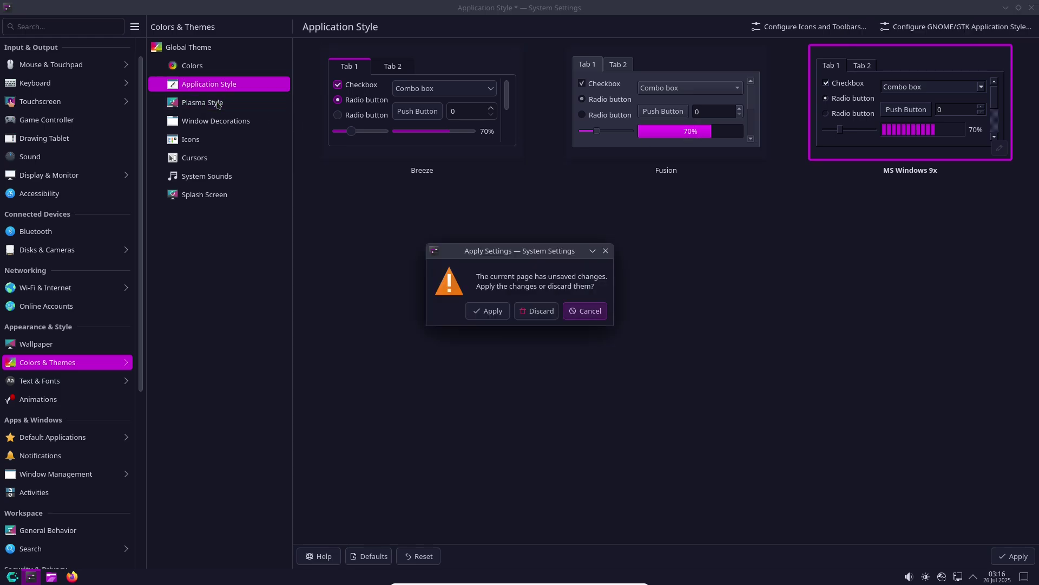
{"action": "left_click", "coordinate": [481, 311]}
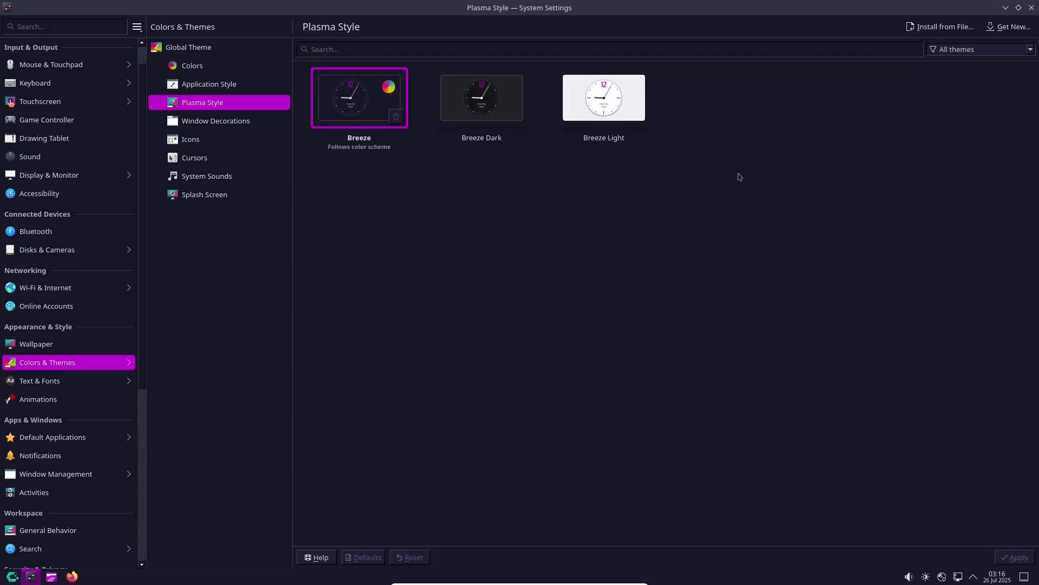
{"action": "left_click", "coordinate": [623, 125]}
{"action": "left_click", "coordinate": [1013, 555]}
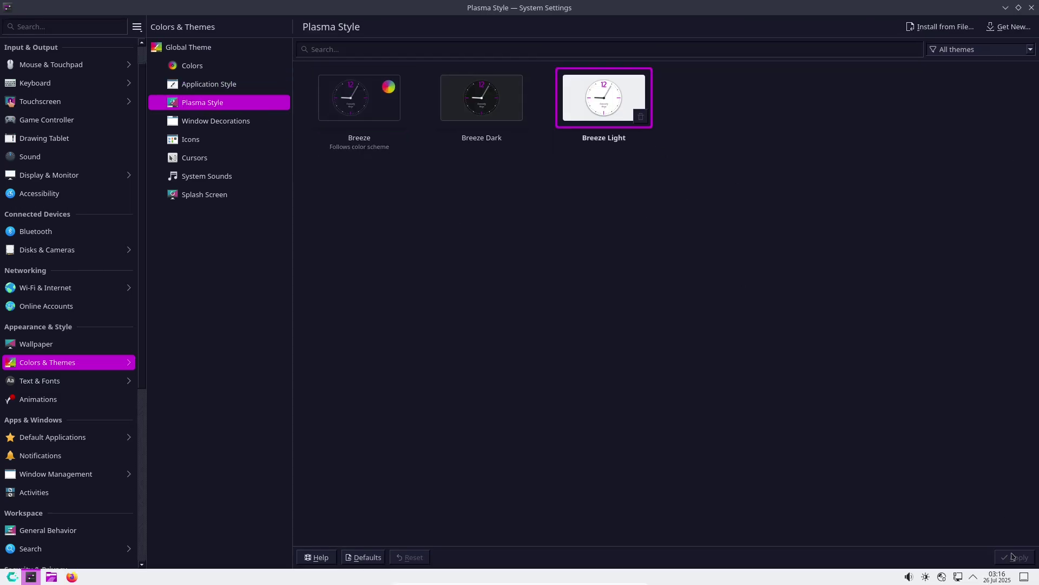
Browse window decoration, icon, animation, font and splash screen pages, then open Get New global themes.
{"action": "left_click", "coordinate": [230, 121]}
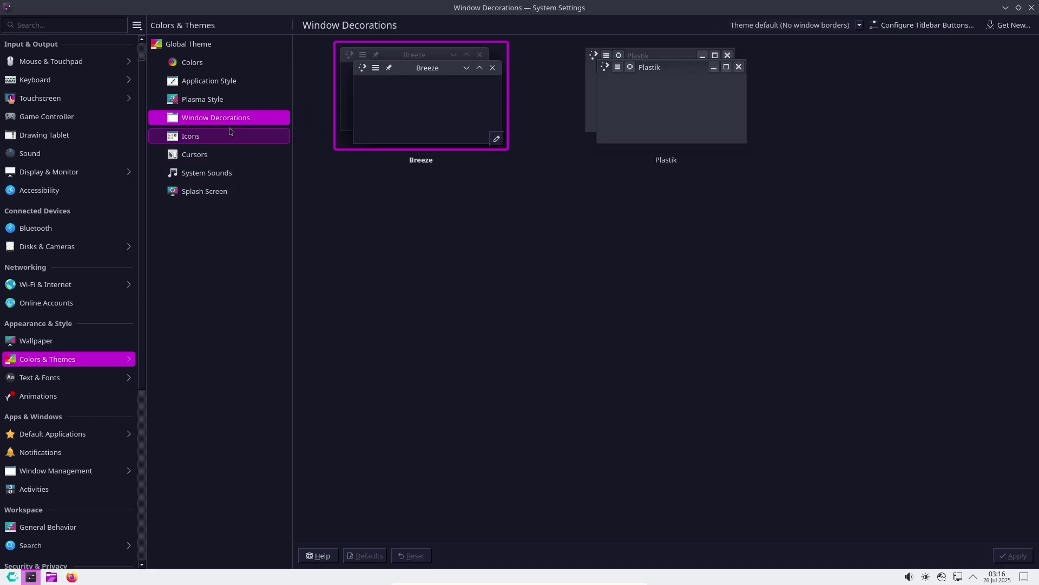
{"action": "left_click", "coordinate": [220, 136]}
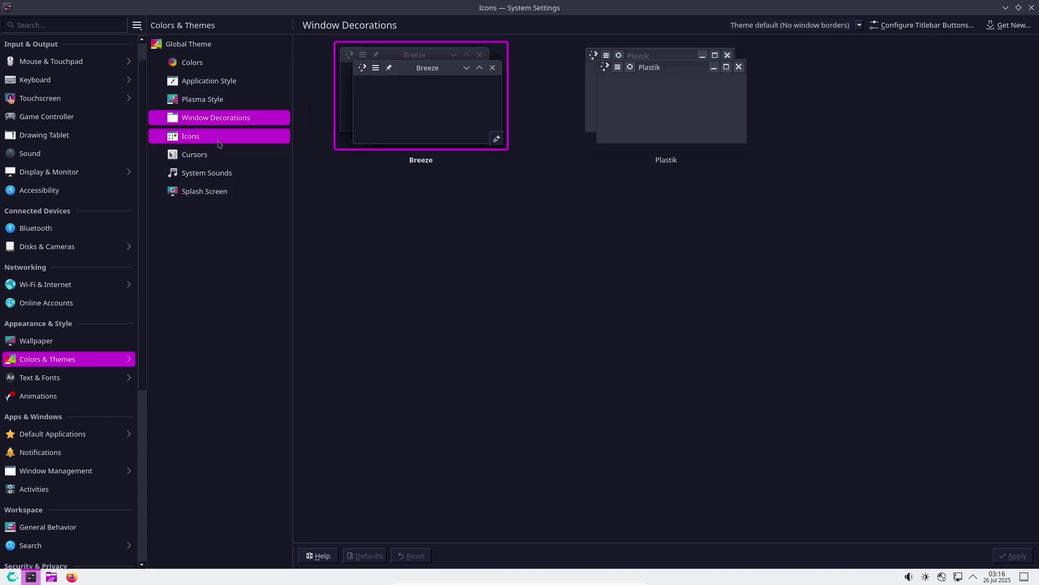
{"action": "left_click", "coordinate": [64, 399]}
{"action": "left_click", "coordinate": [65, 378]}
{"action": "left_click", "coordinate": [68, 364]}
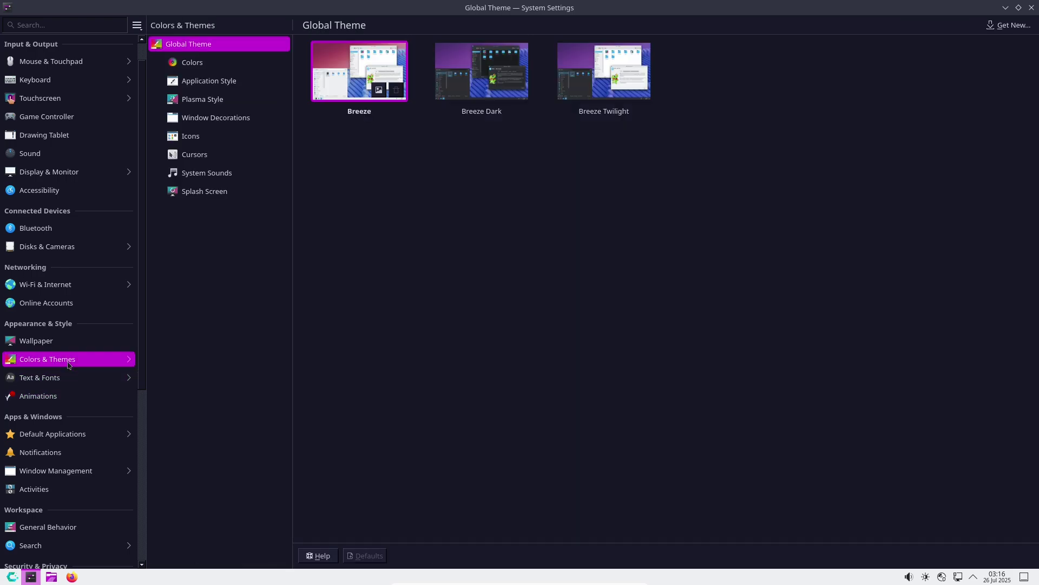
{"action": "left_click", "coordinate": [257, 192]}
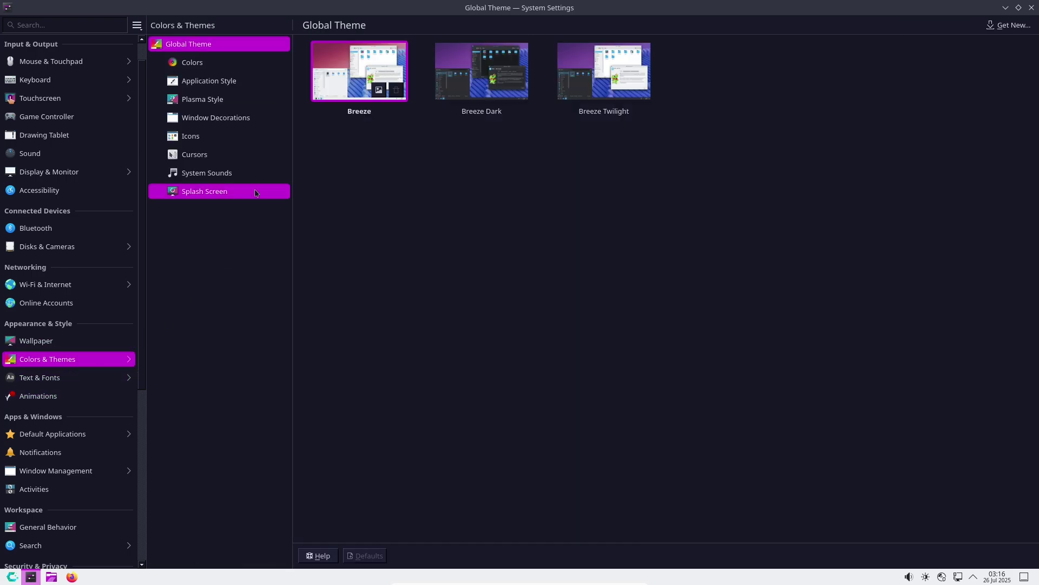
{"action": "left_click", "coordinate": [227, 49]}
{"action": "left_click", "coordinate": [1000, 25]}
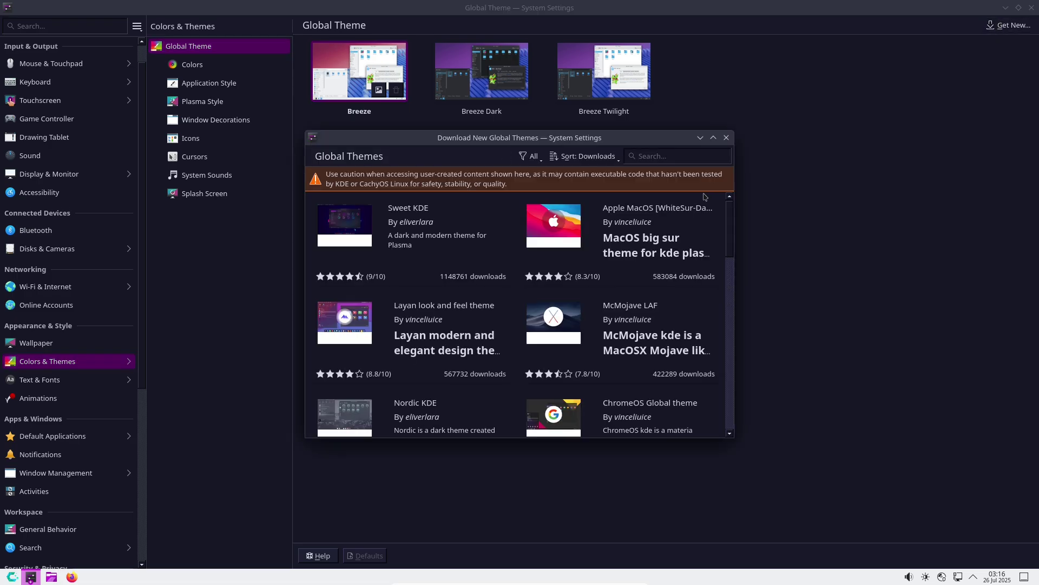
Install the Apple MacOS global theme pack, then select and apply WhiteSur-dark.
{"action": "left_click", "coordinate": [685, 217]}
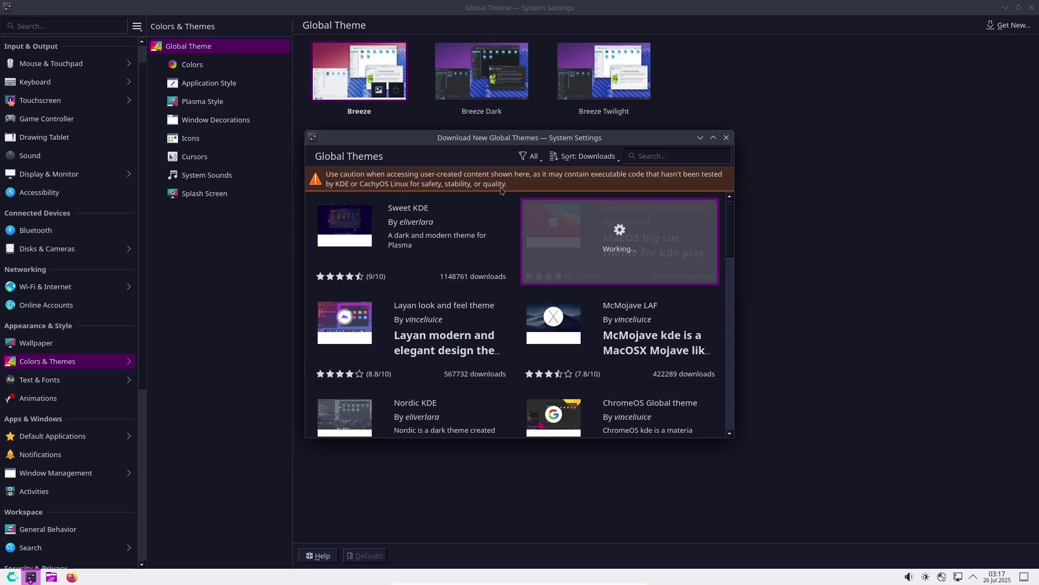
{"action": "scroll", "coordinate": [502, 200], "scroll_direction": "down", "scroll_amount": 2}
{"action": "left_click", "coordinate": [727, 138]}
{"action": "left_click", "coordinate": [717, 98]}
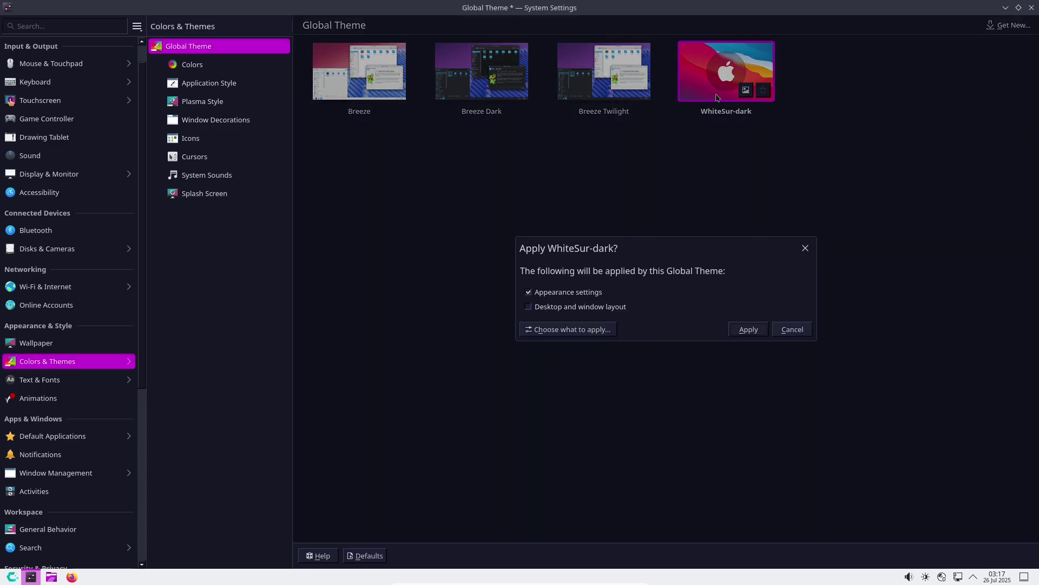
{"action": "left_click", "coordinate": [757, 326]}
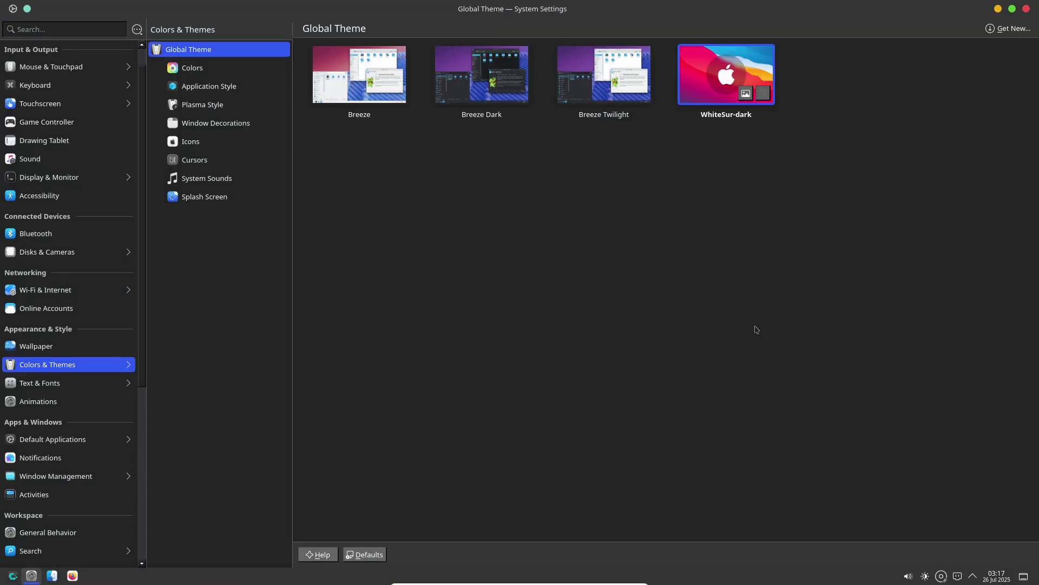
{"action": "left_click", "coordinate": [1026, 9]}
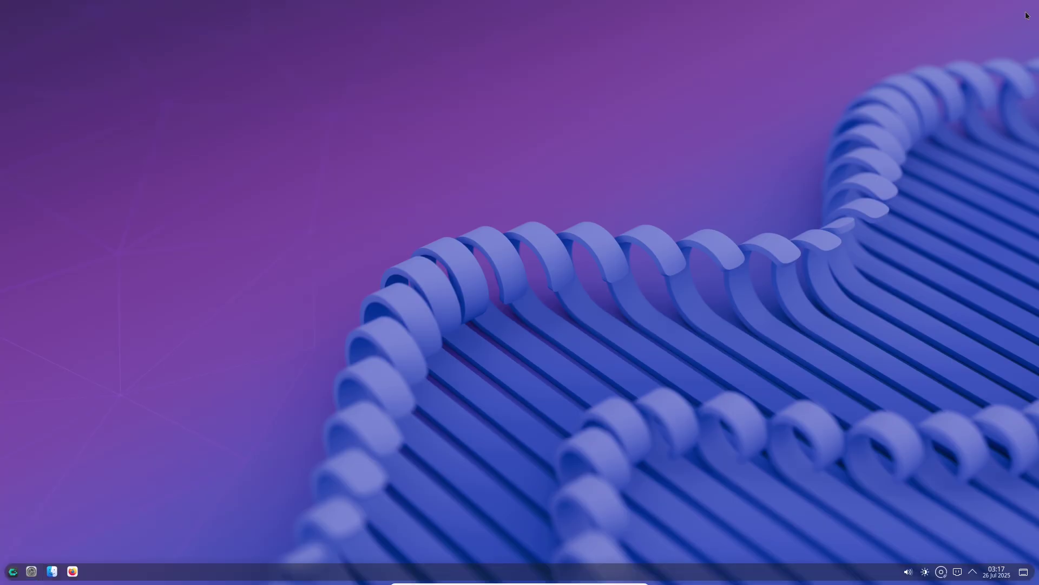
{"action": "left_click", "coordinate": [13, 572]}
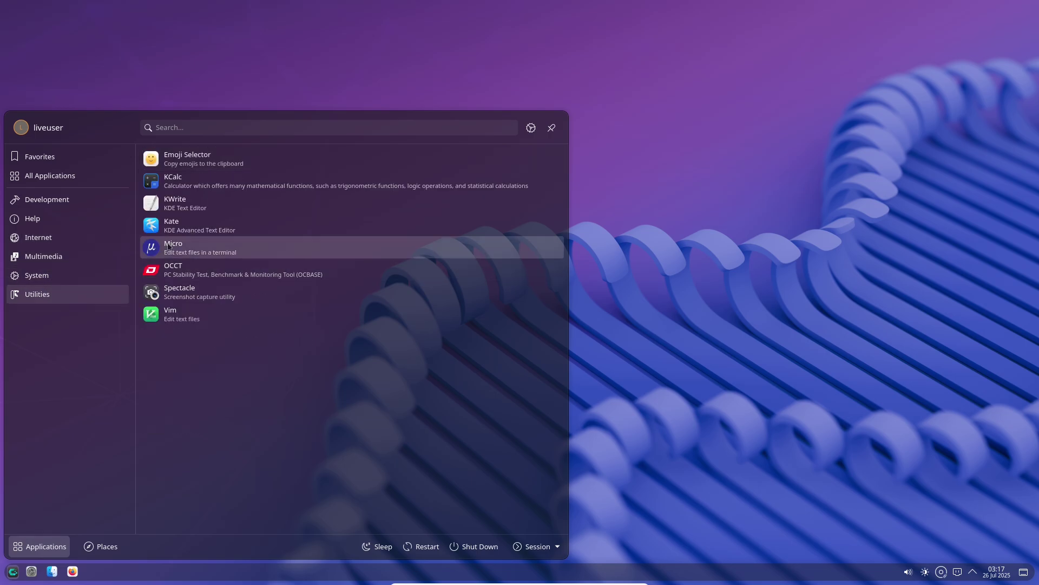
{"action": "left_click", "coordinate": [654, 232]}
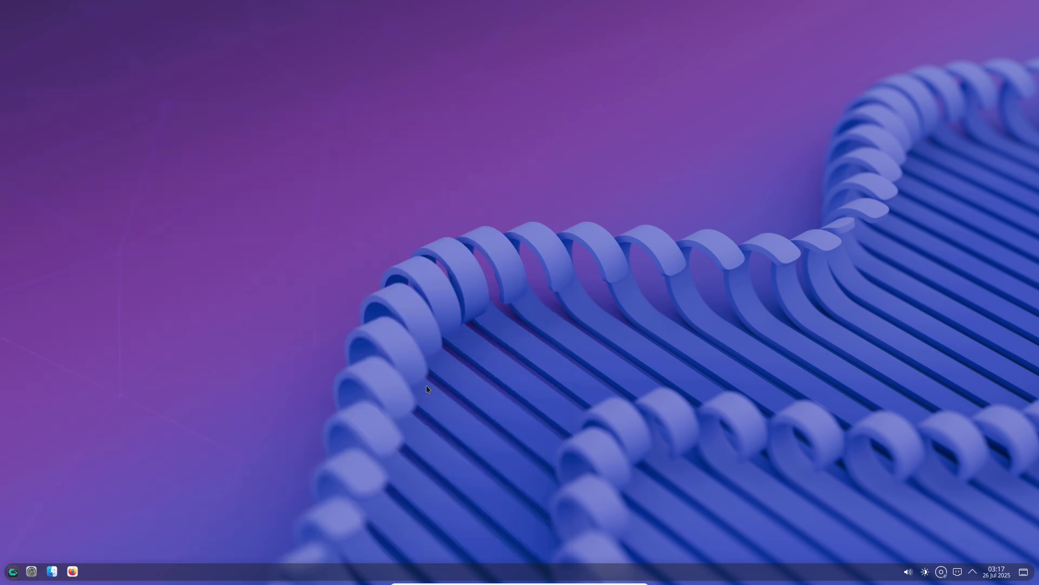
{"action": "left_click", "coordinate": [994, 575]}
{"action": "left_click", "coordinate": [1022, 577]}
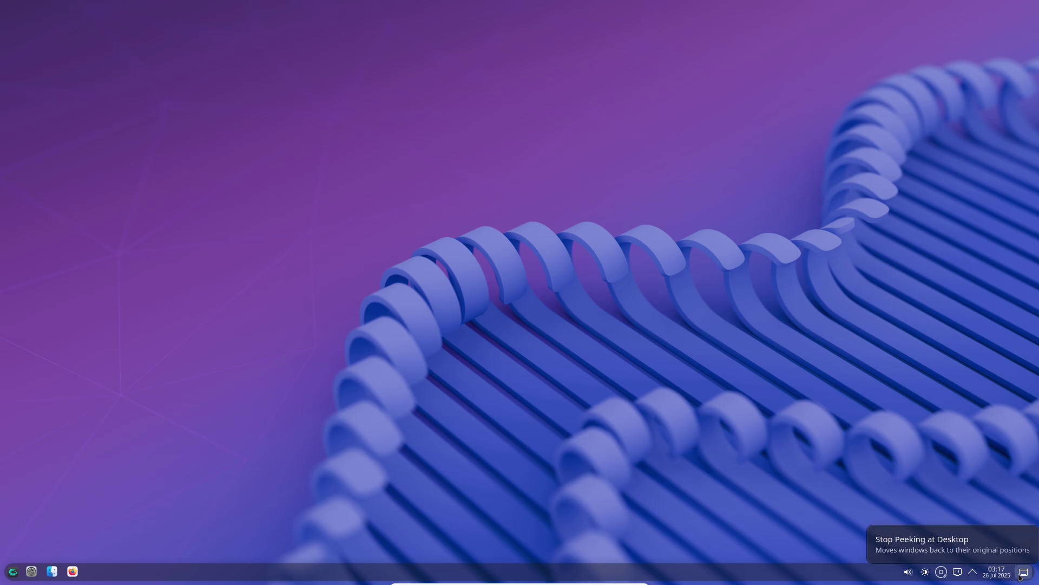
{"action": "left_click", "coordinate": [973, 573]}
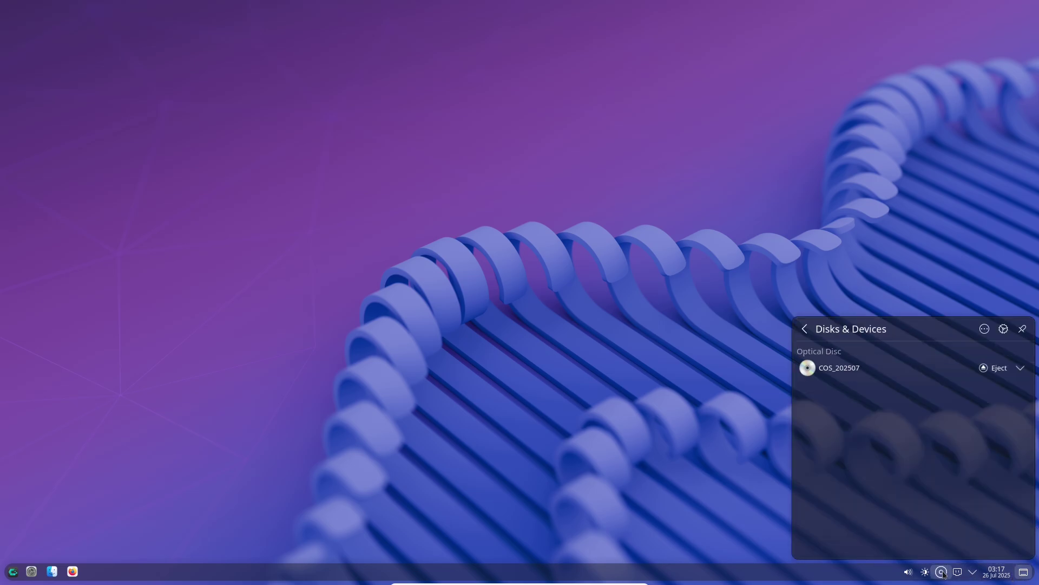
{"action": "left_click", "coordinate": [908, 573]}
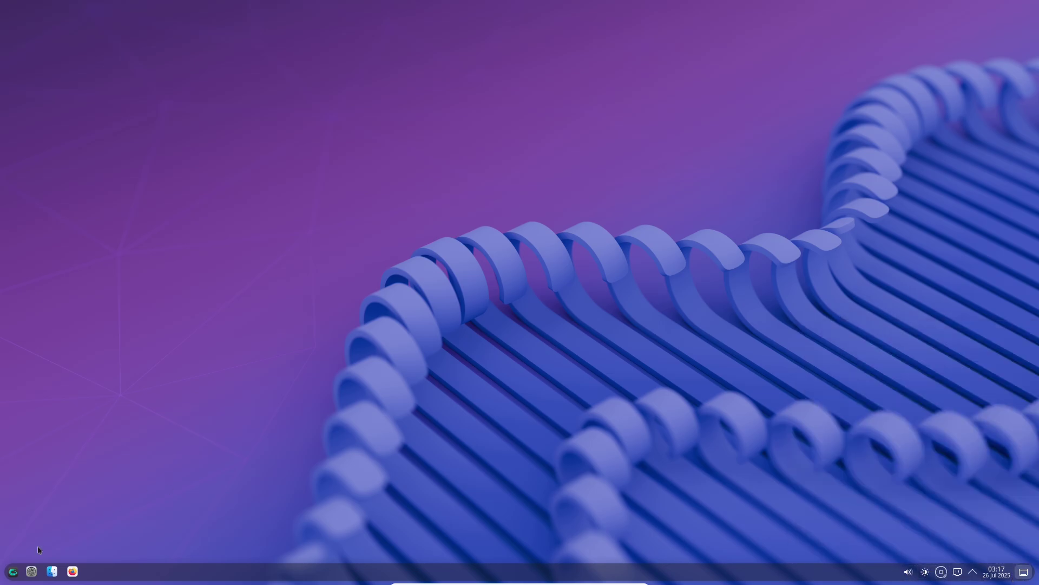
Enter edit mode from the panel menu and browse the widgets sidebar.
{"action": "right_click", "coordinate": [136, 572]}
{"action": "left_click", "coordinate": [180, 545]}
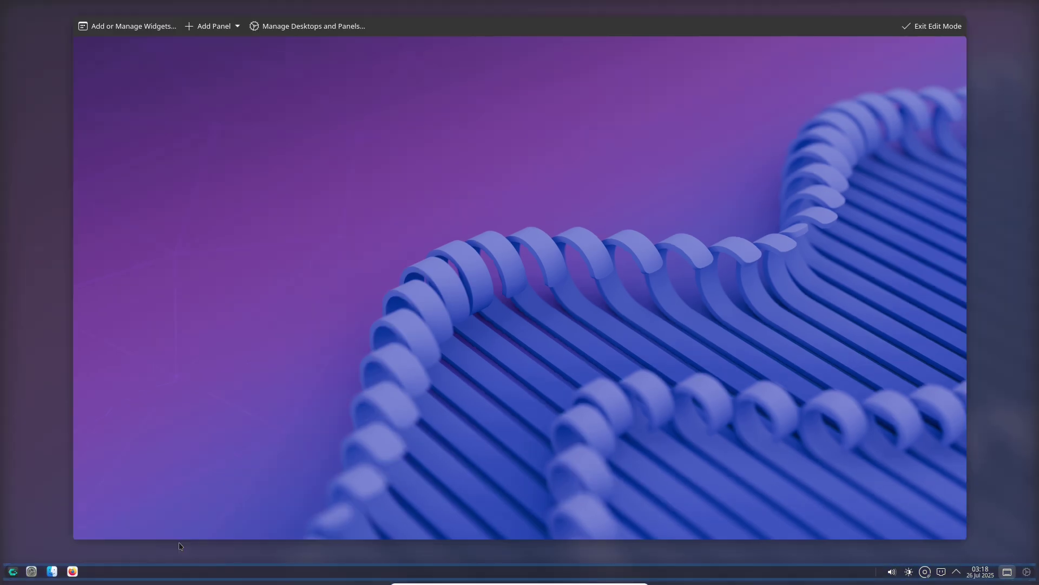
{"action": "scroll", "coordinate": [182, 225], "scroll_direction": "up", "scroll_amount": 1}
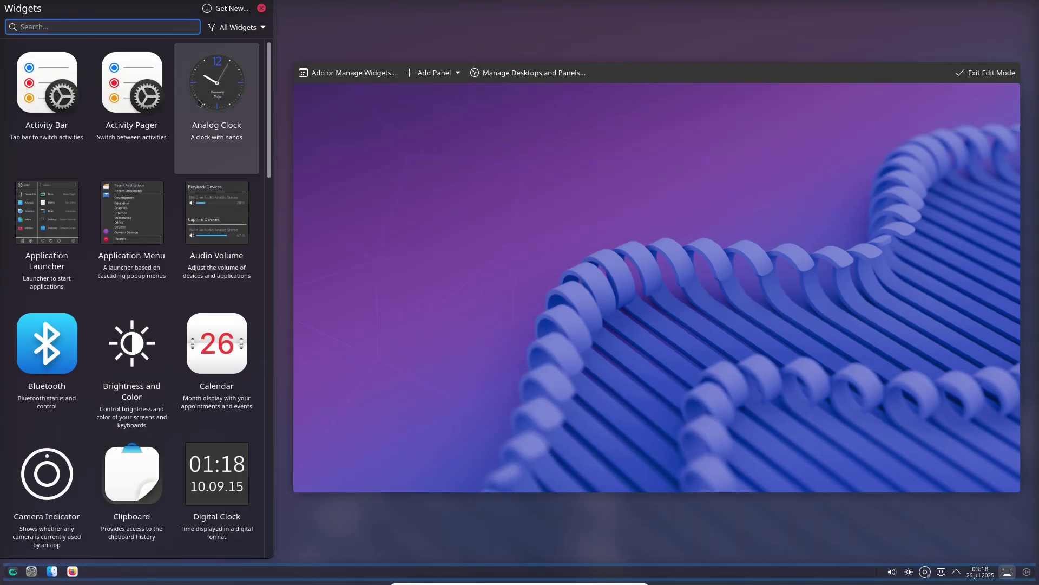
{"action": "scroll", "coordinate": [269, 111], "scroll_direction": "down", "scroll_amount": 5}
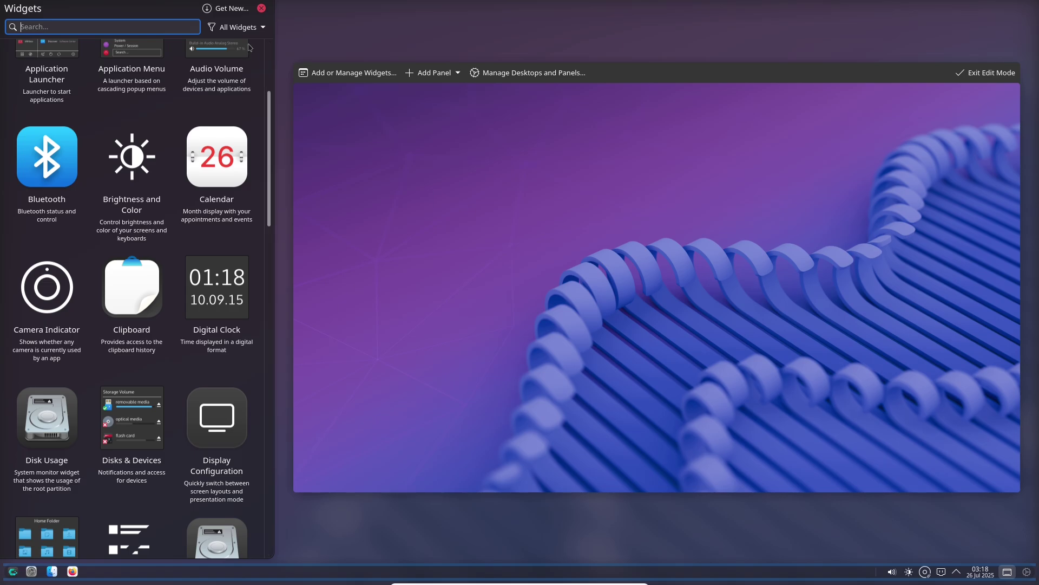
{"action": "left_click", "coordinate": [257, 32]}
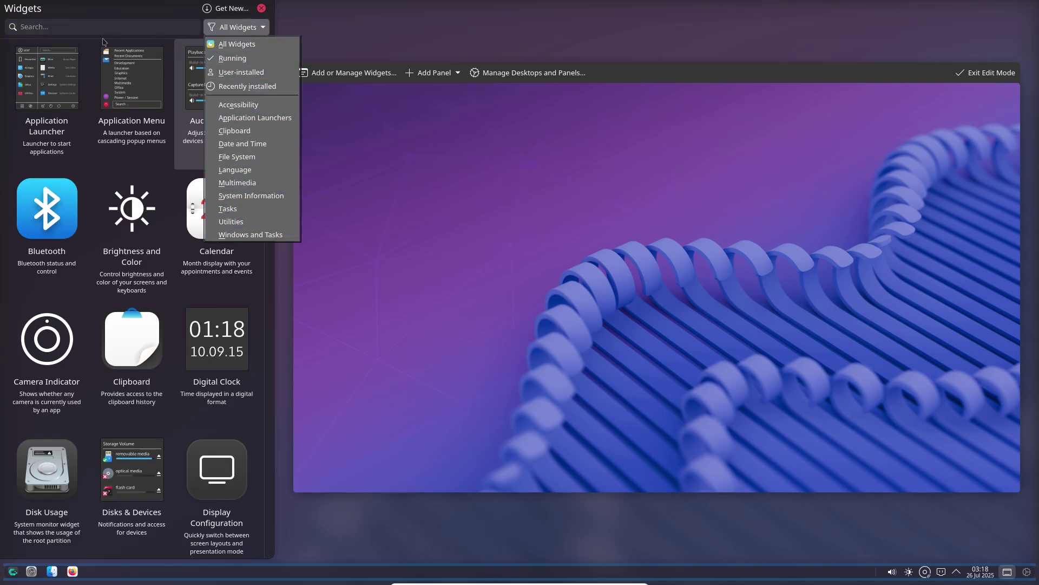
{"action": "left_click", "coordinate": [174, 26]}
Download and install the Andromeda Launcher widget from Get New Plasma Widgets.
{"action": "left_click", "coordinate": [226, 8]}
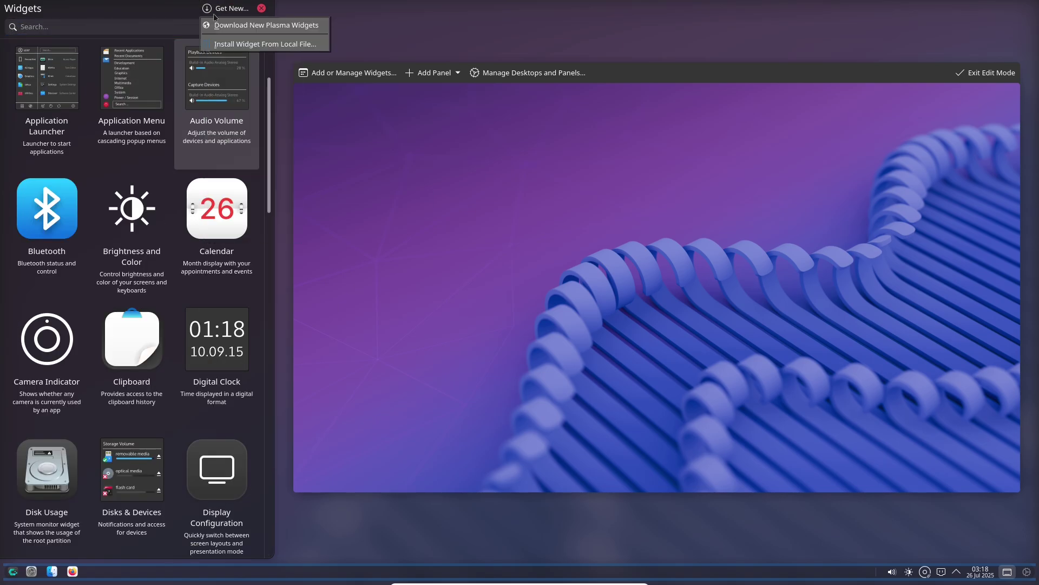
{"action": "left_click", "coordinate": [281, 25]}
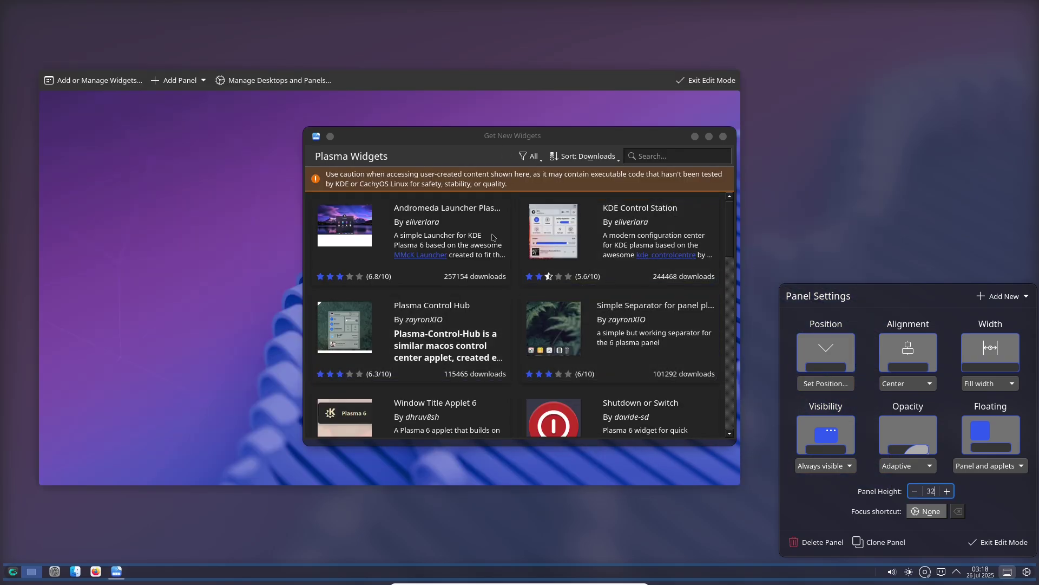
{"action": "left_click", "coordinate": [491, 211]}
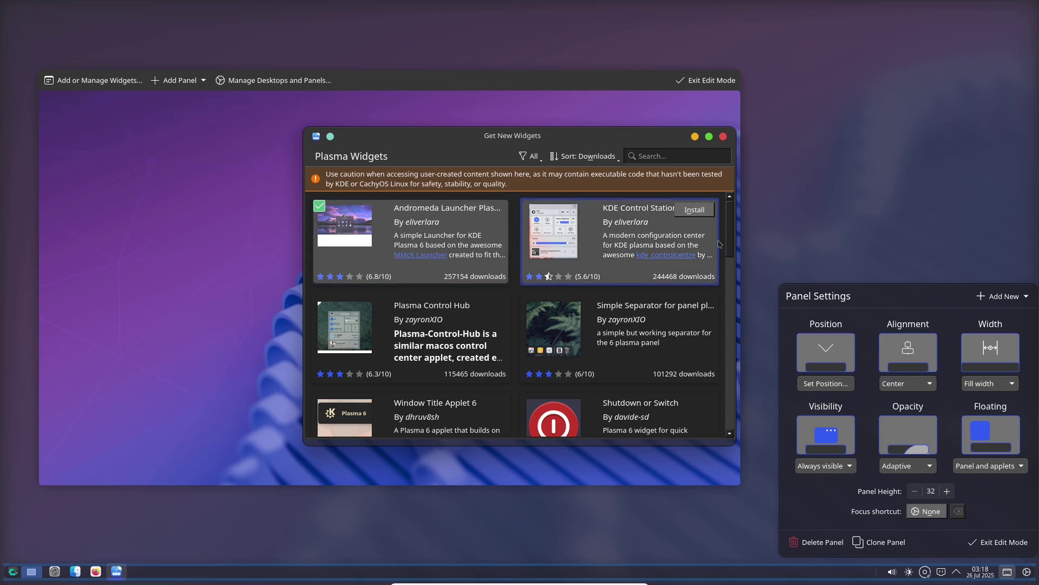
{"action": "left_click_drag", "start_coordinate": [729, 245], "coordinate": [728, 322]}
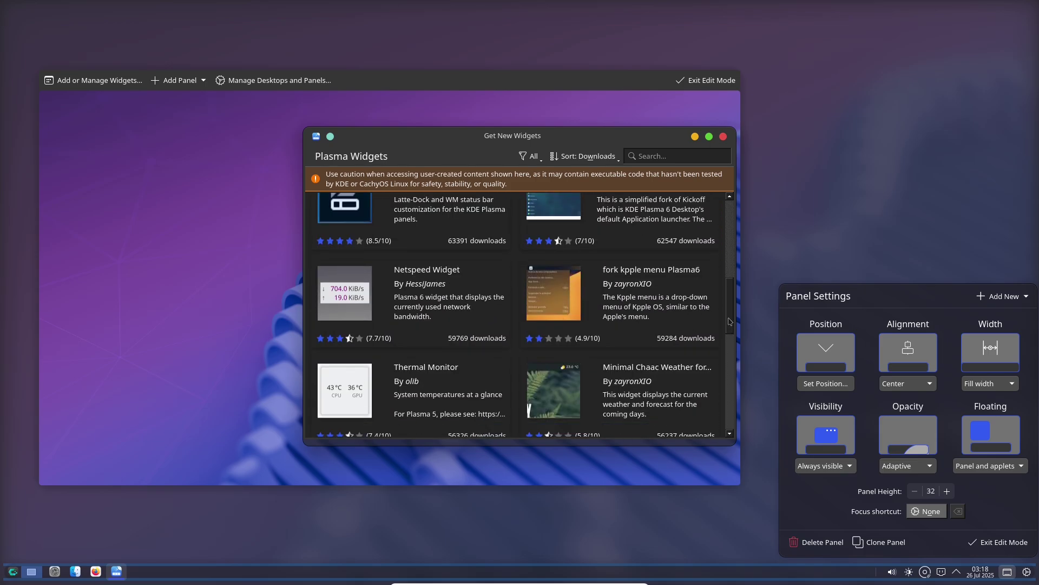
{"action": "left_click", "coordinate": [723, 137]}
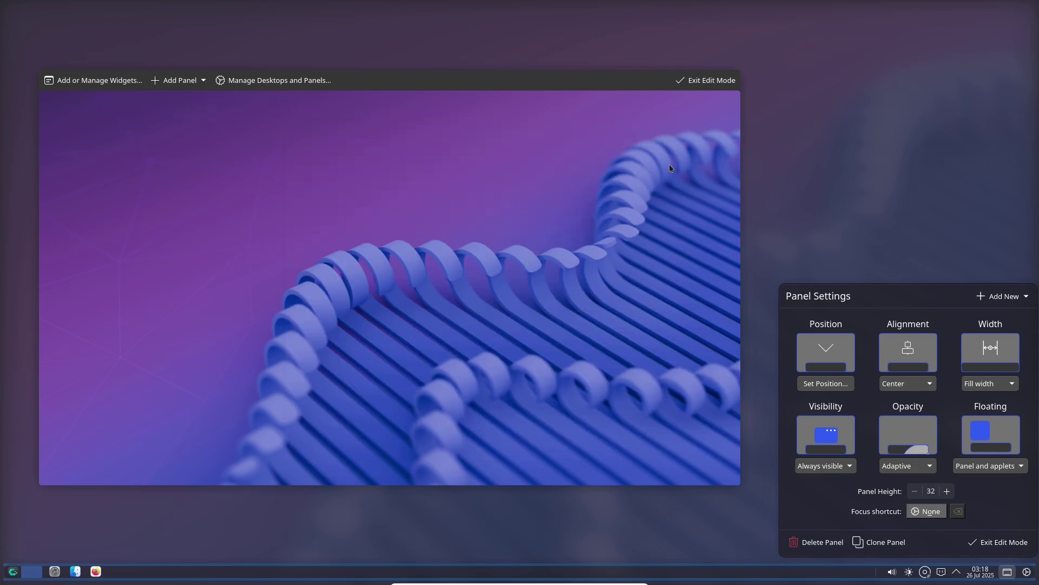
Add the Andromeda Launcher to the panel from the widgets sidebar and exit edit mode.
{"action": "left_click", "coordinate": [681, 82]}
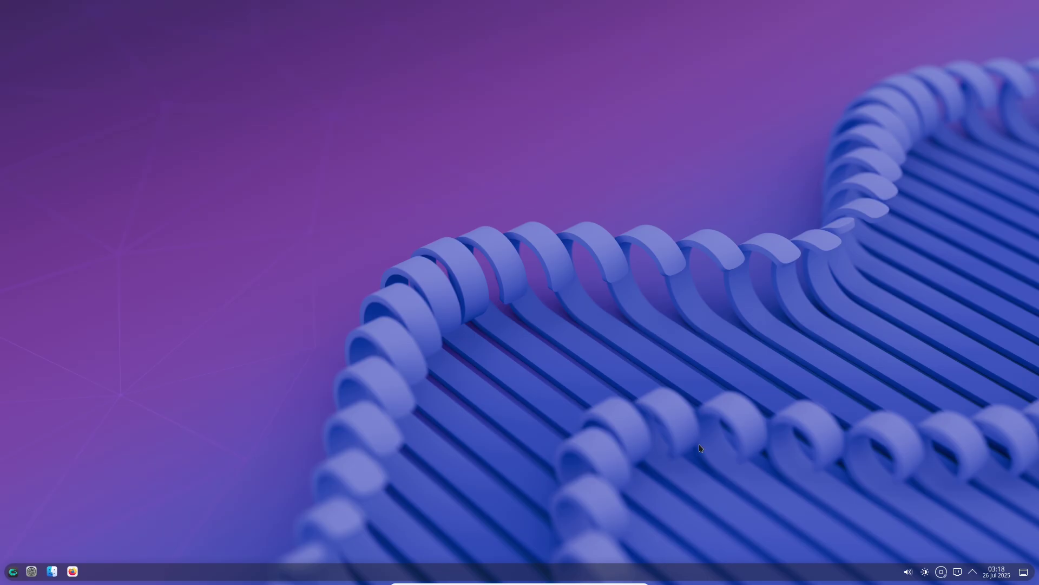
{"action": "right_click", "coordinate": [323, 567]}
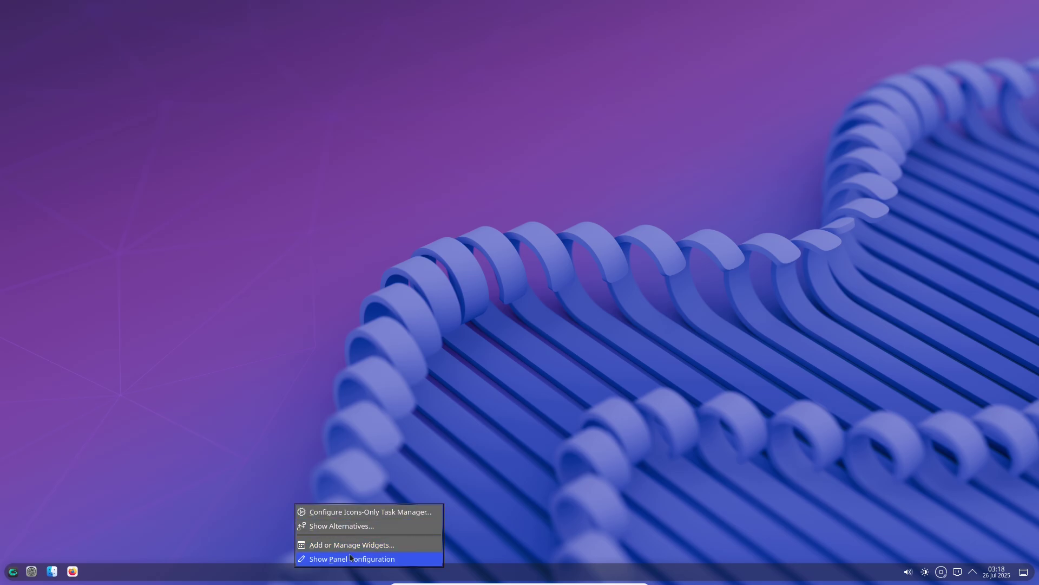
{"action": "left_click", "coordinate": [335, 544]}
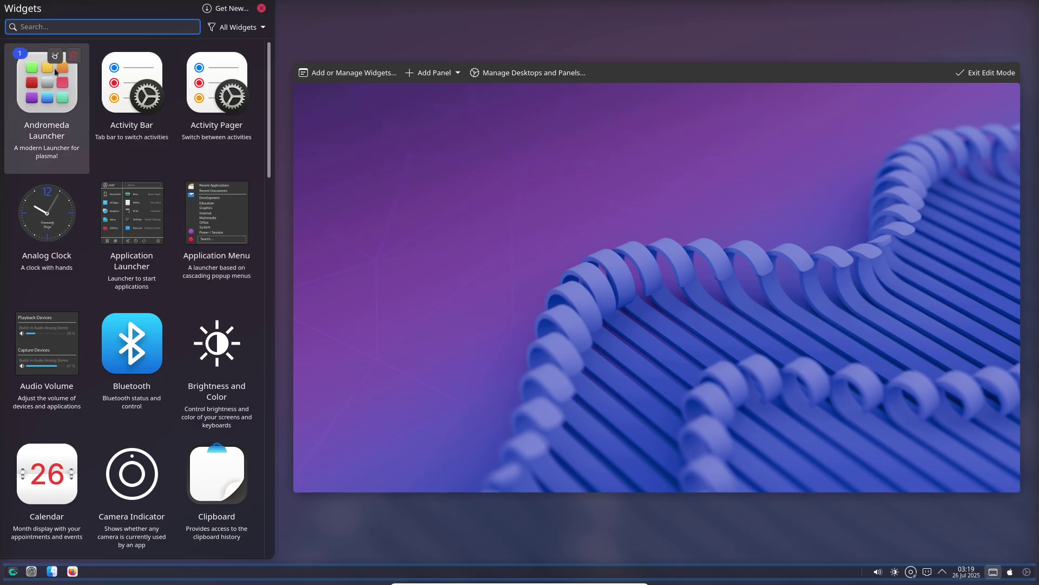
{"action": "left_click", "coordinate": [1011, 73]}
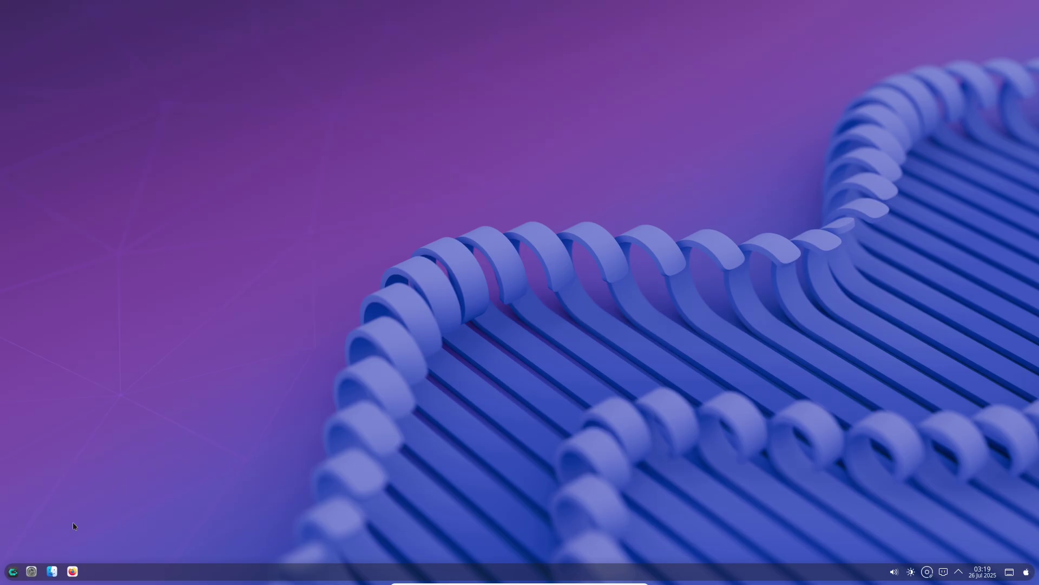
Test the Andromeda launcher, brightness and volume controls, then reopen the panel's options.
{"action": "left_click", "coordinate": [1028, 573]}
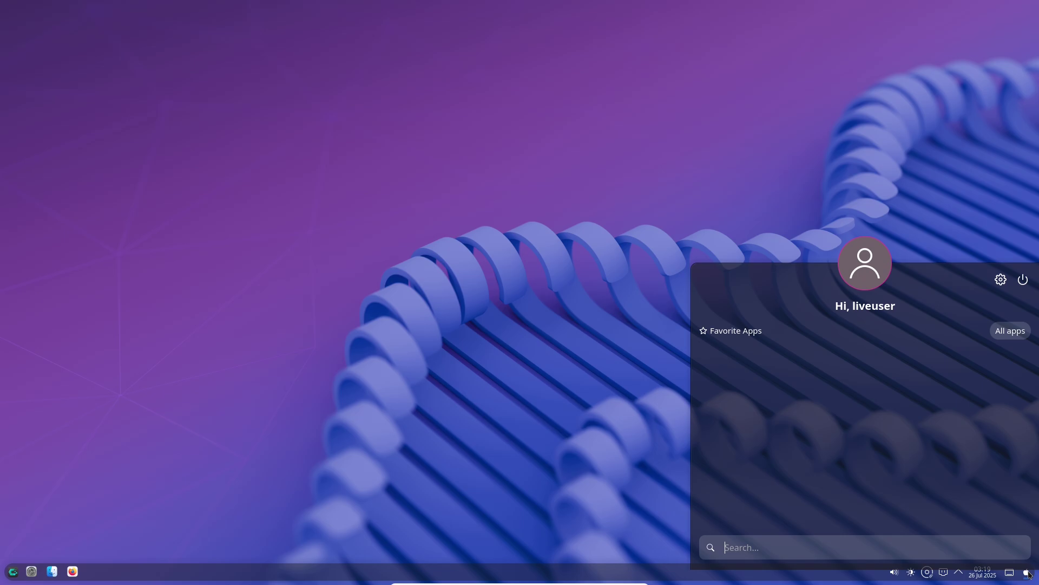
{"action": "left_click", "coordinate": [1027, 573]}
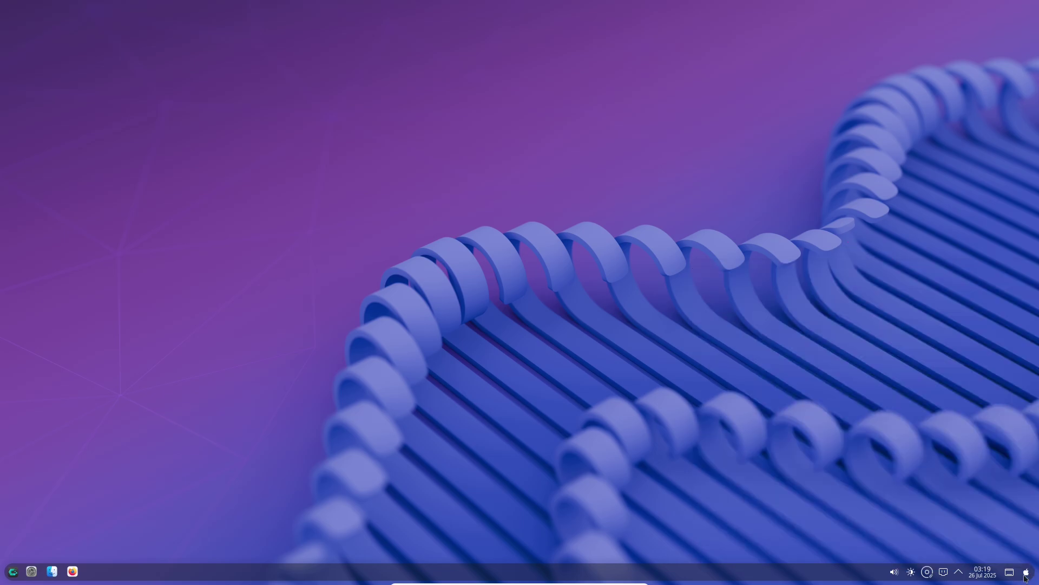
{"action": "left_click", "coordinate": [910, 572]}
{"action": "left_click", "coordinate": [896, 572]}
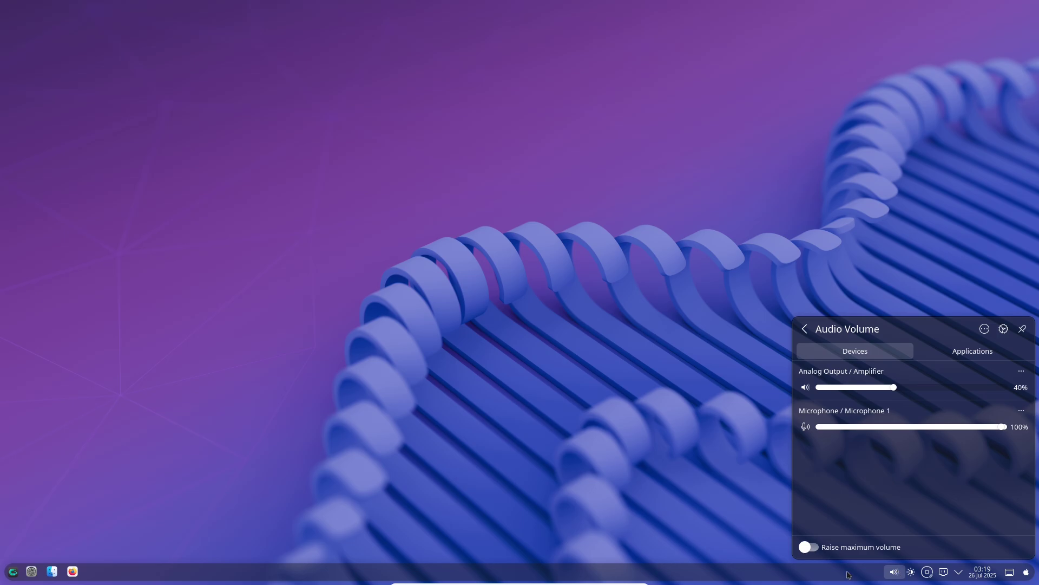
{"action": "right_click", "coordinate": [848, 575]}
{"action": "left_click", "coordinate": [886, 544]}
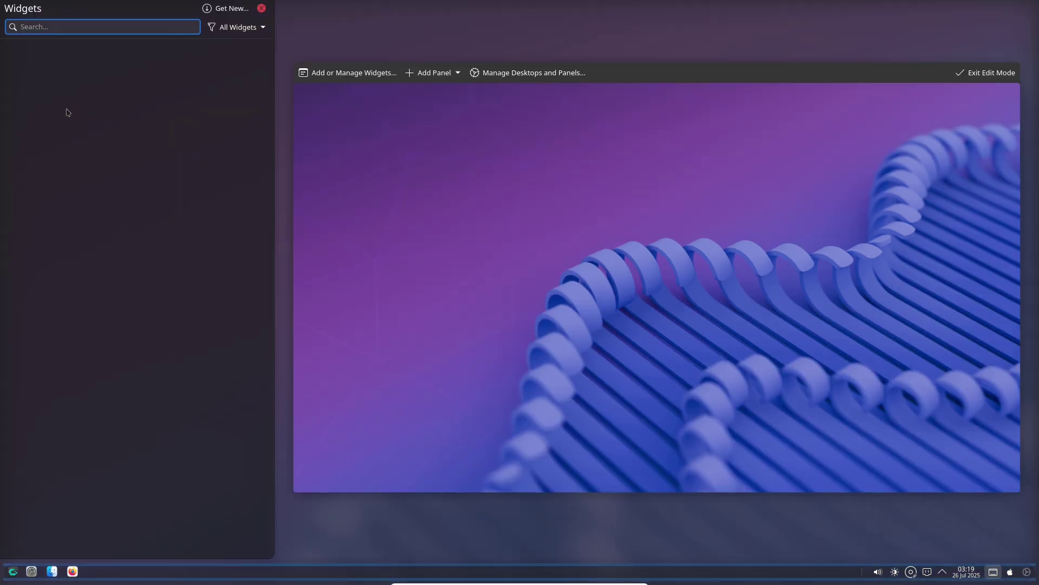